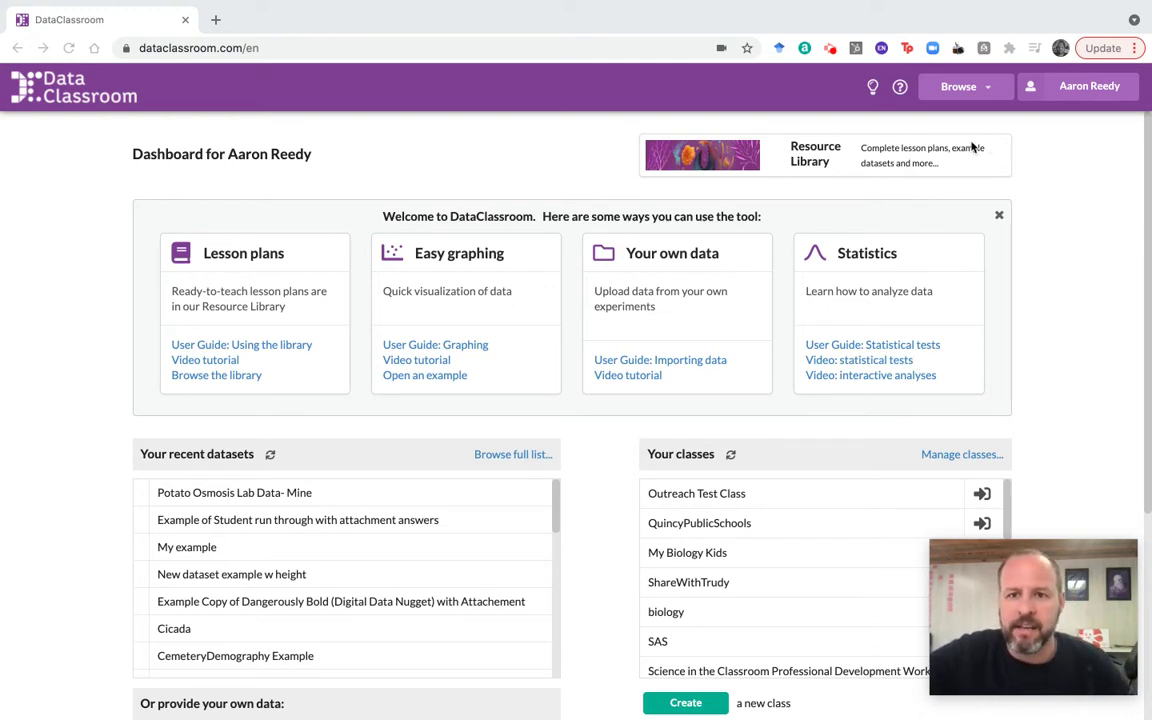
Step: Open the Resource Library from the dashboard
{"action": "left_click", "coordinate": [985, 87]}
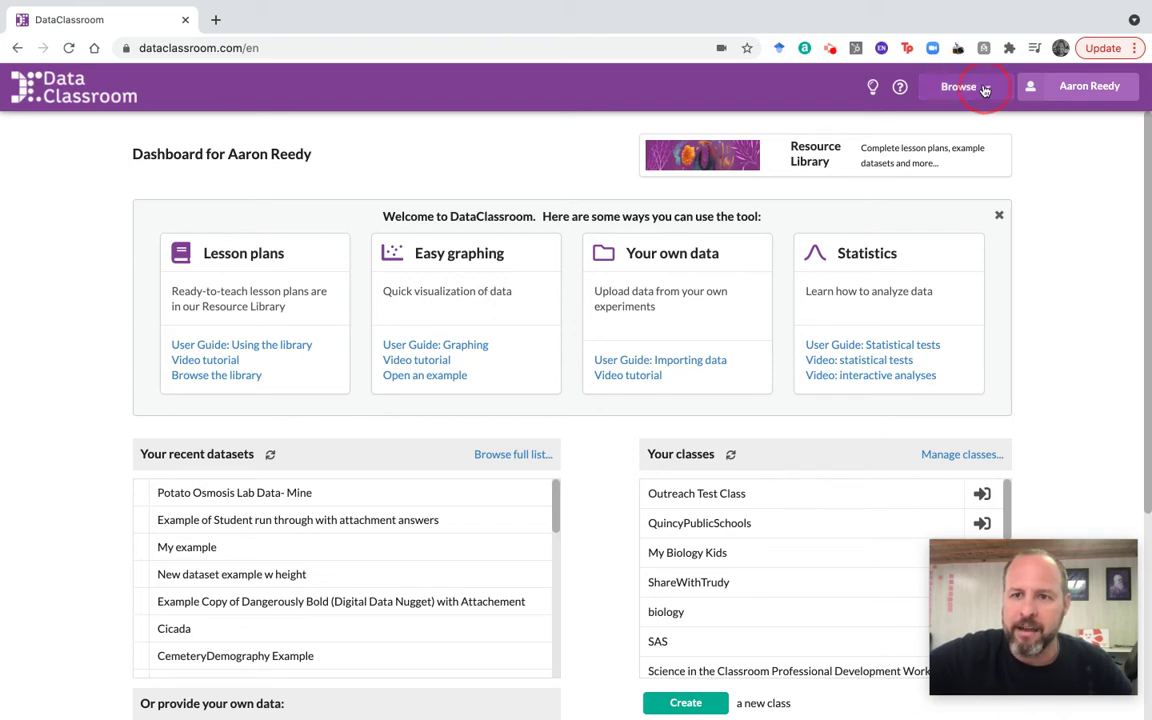
{"action": "left_click", "coordinate": [985, 88]}
{"action": "left_click", "coordinate": [985, 90]}
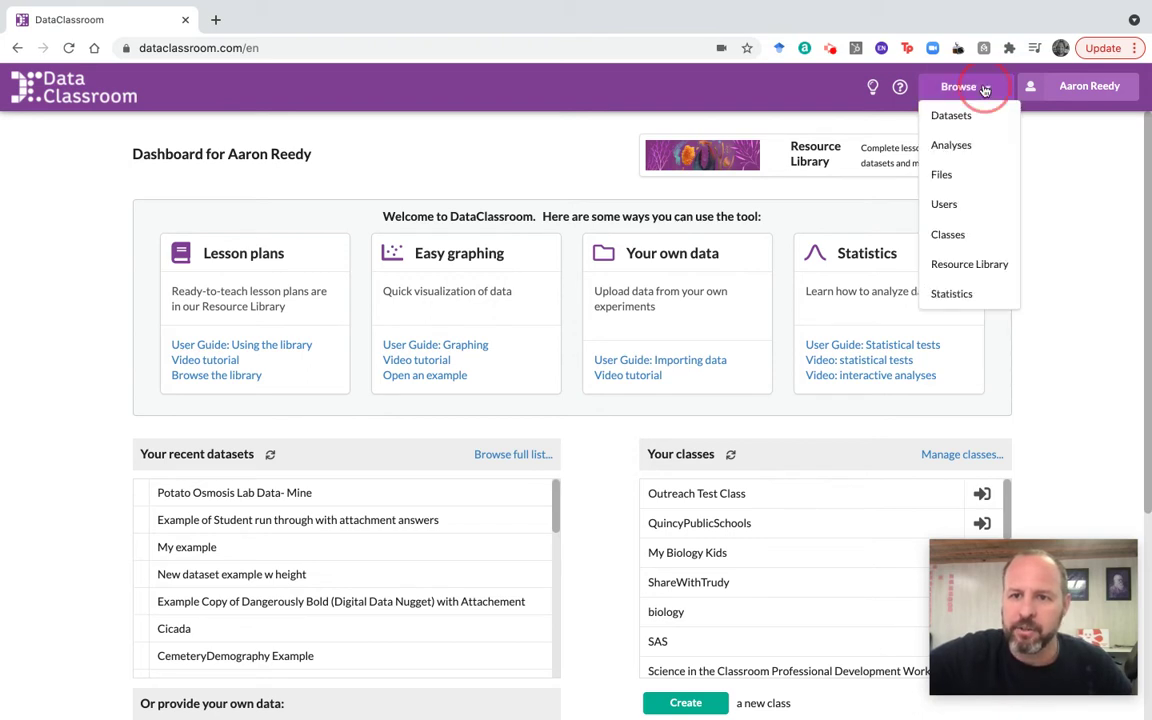
{"action": "left_click", "coordinate": [985, 264]}
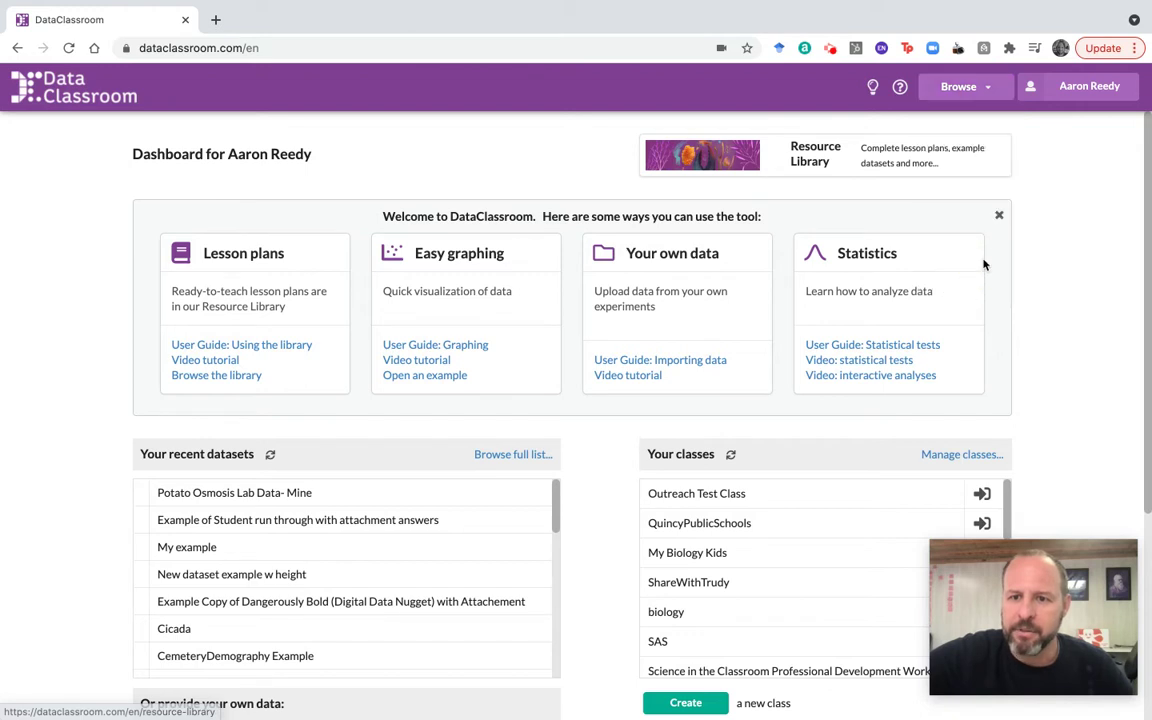
{"action": "left_click", "coordinate": [984, 90]}
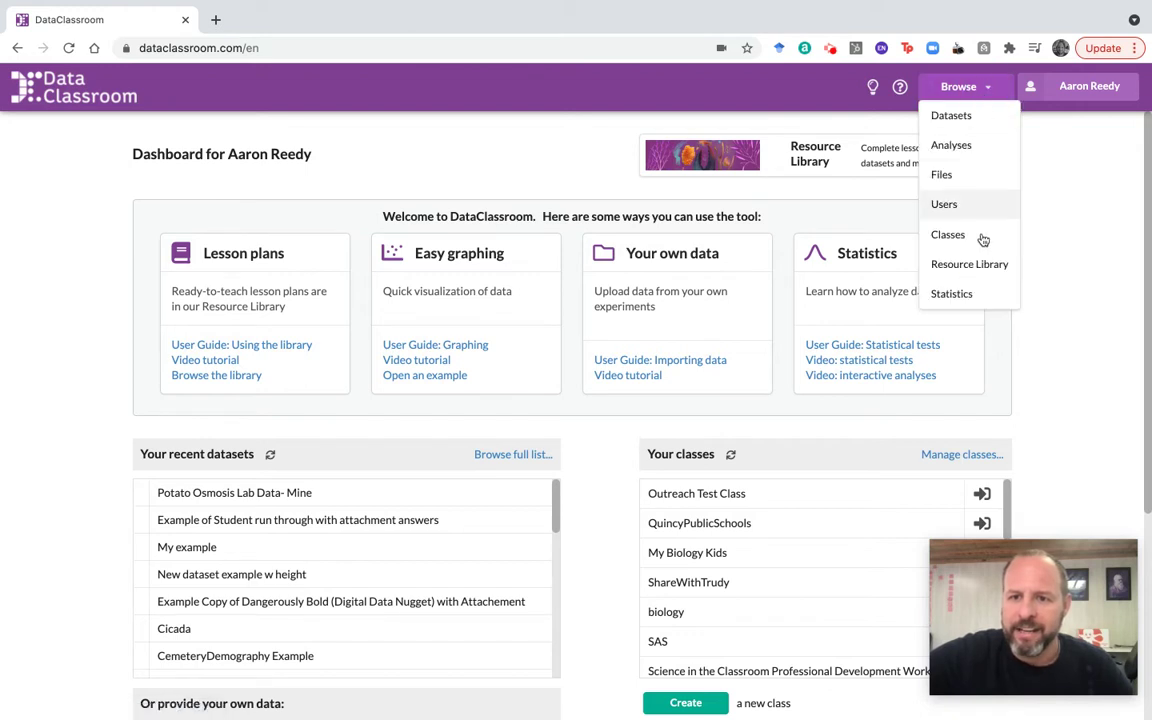
{"action": "left_click", "coordinate": [980, 263]}
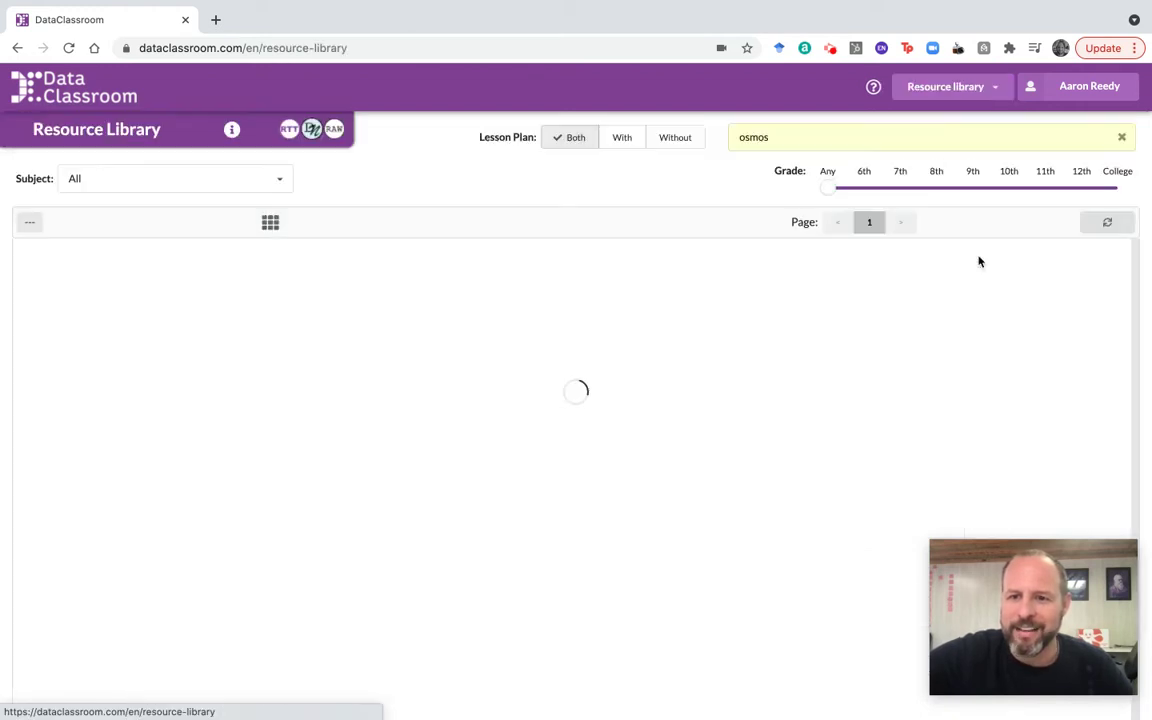
Step: Search the Resource Library for osmosis and open the Potato Osmosis Lab Data dataset
{"action": "left_click", "coordinate": [792, 139]}
{"action": "double_click", "coordinate": [748, 136]}
{"action": "type", "text": "os"}
{"action": "key", "text": "BackSpace"}
{"action": "key", "text": "BackSpace"}
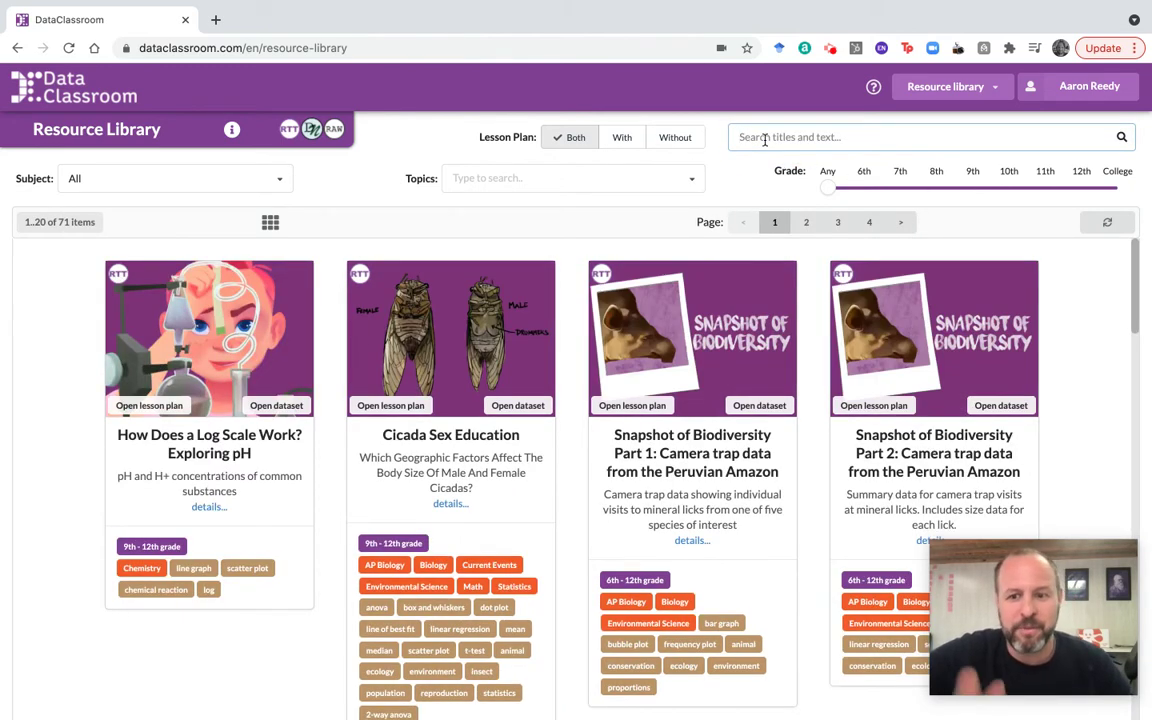
{"action": "left_click", "coordinate": [839, 131]}
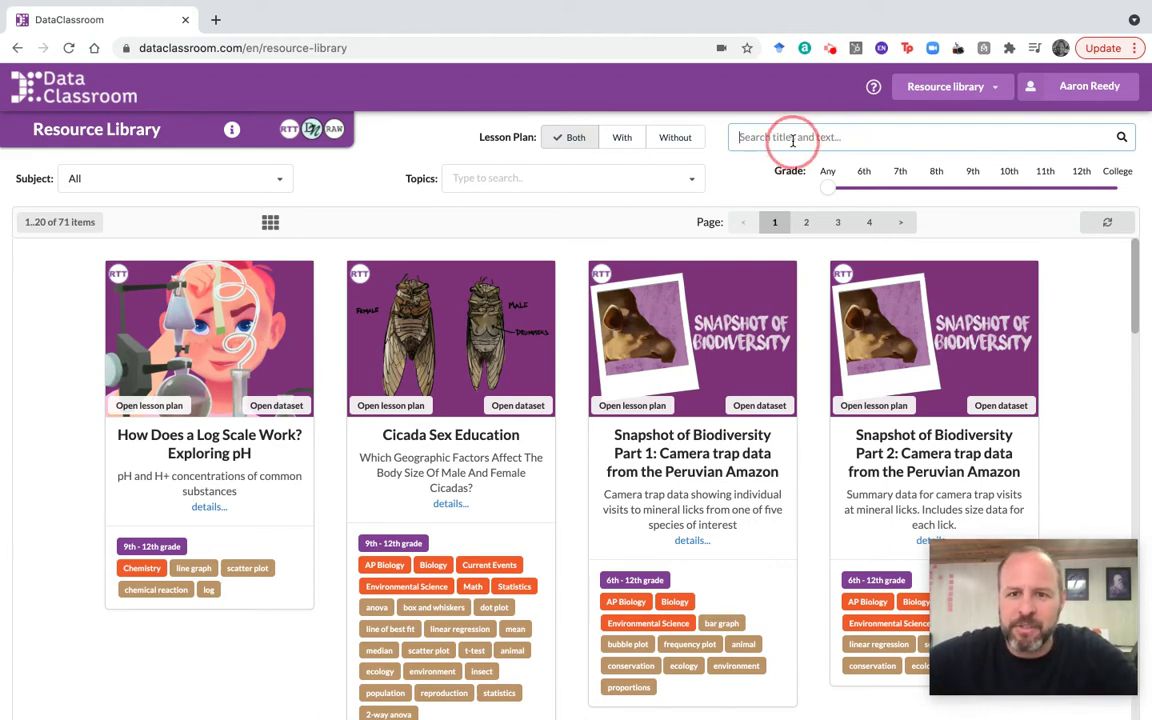
{"action": "type", "text": "osmosis"}
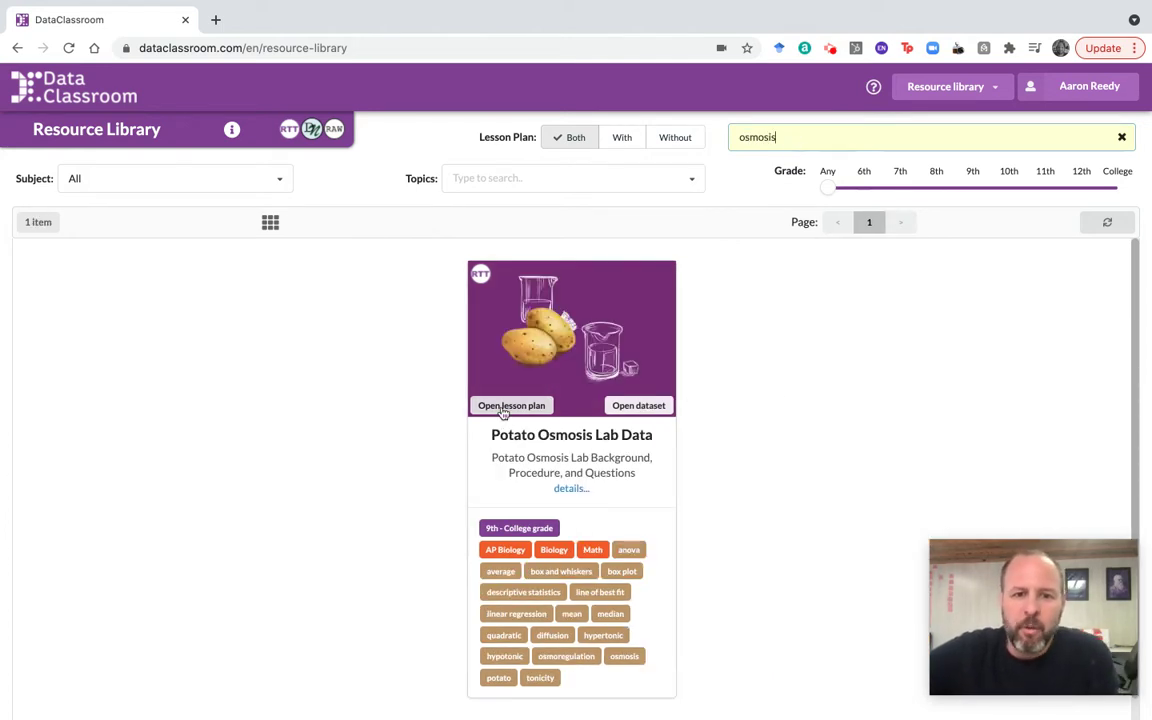
{"action": "left_click", "coordinate": [653, 408]}
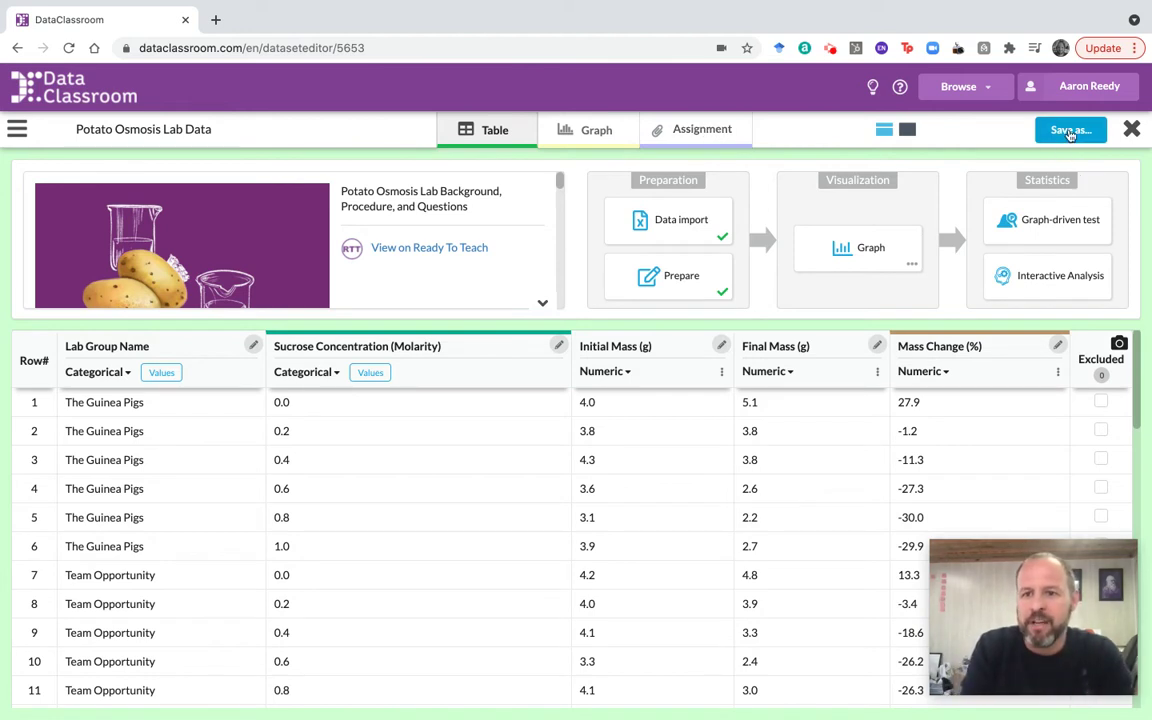
Step: Save a personal copy of the dataset, adding the teacher's name and "version" to the end of its title
{"action": "left_click", "coordinate": [795, 437]}
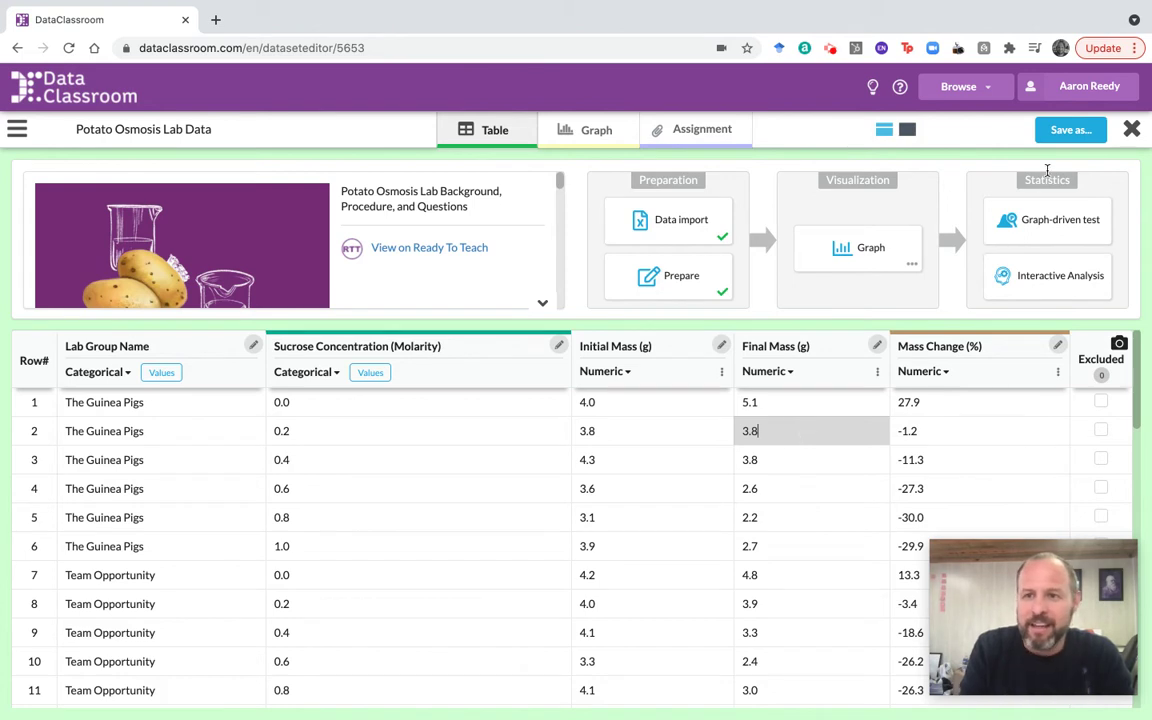
{"action": "left_click", "coordinate": [1065, 133]}
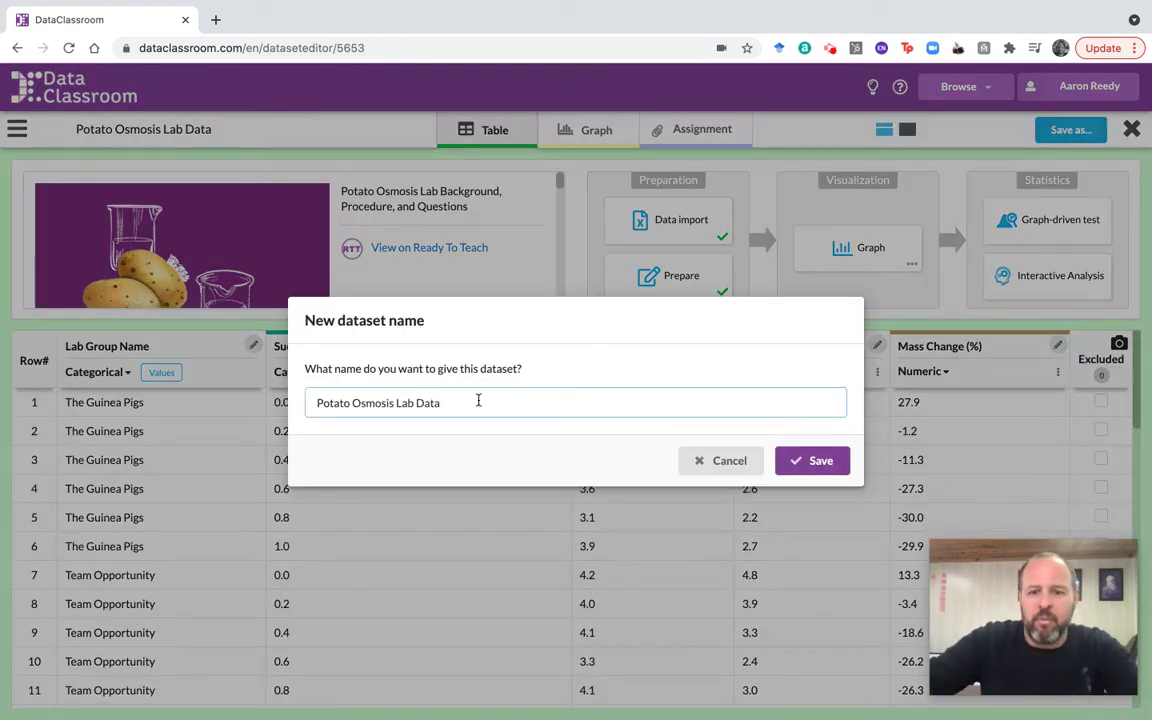
{"action": "type", "text": "- Mr. Reedy version"}
{"action": "left_click", "coordinate": [818, 462]}
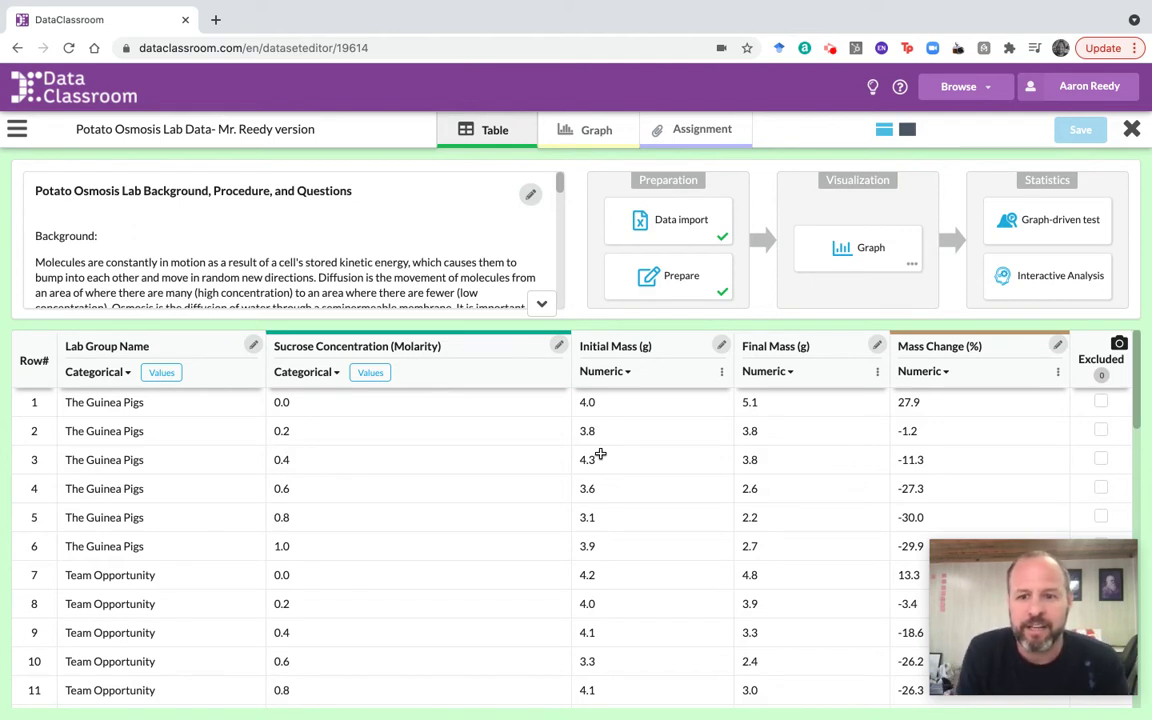
{"action": "left_click", "coordinate": [982, 92]}
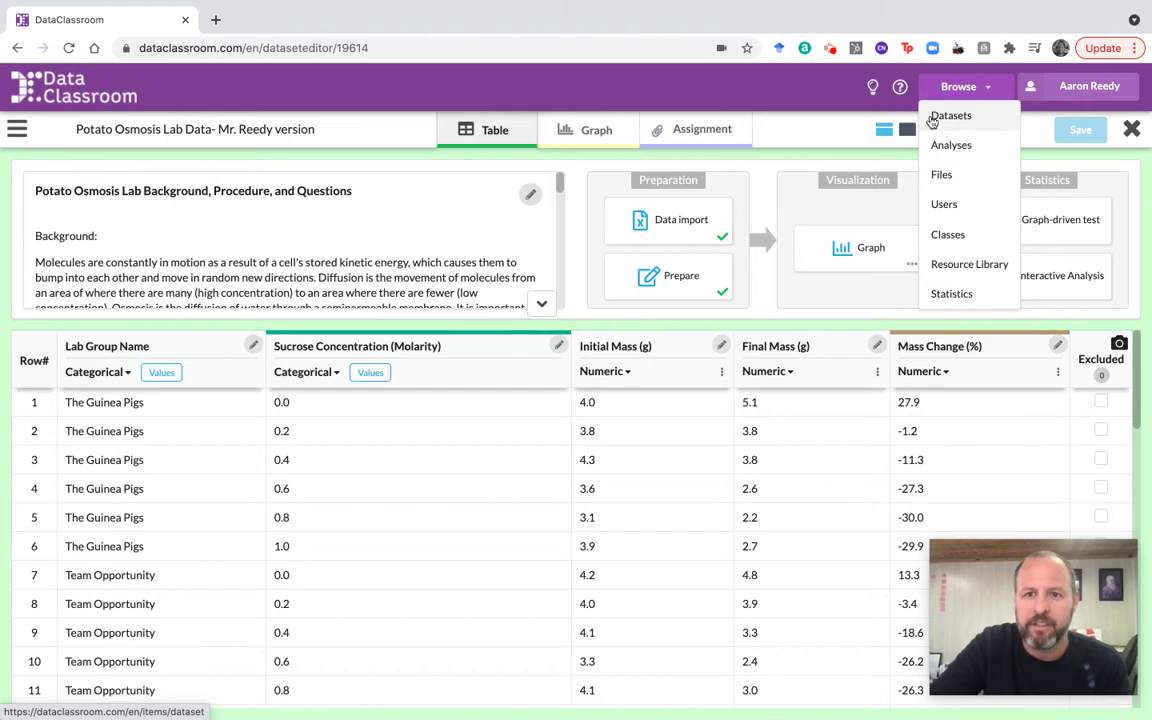
{"action": "left_click", "coordinate": [817, 109]}
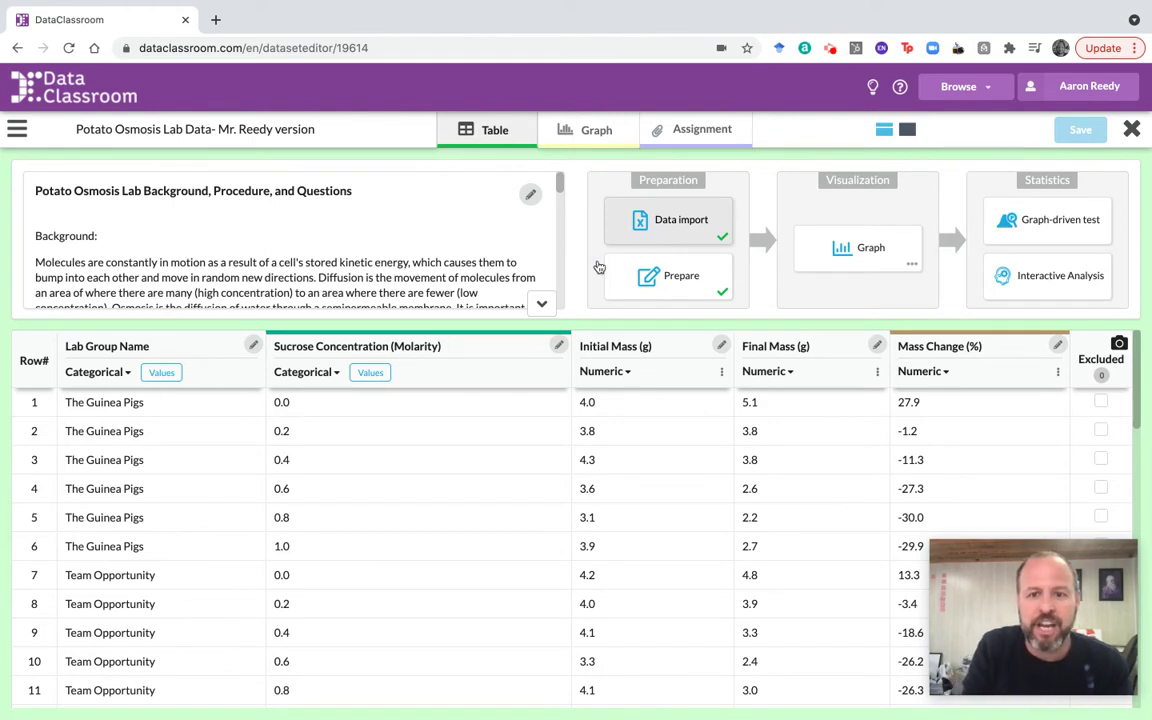
Step: Open the sharing options for the saved dataset and select the TeacherWorkshop2018 class
{"action": "left_click", "coordinate": [18, 130]}
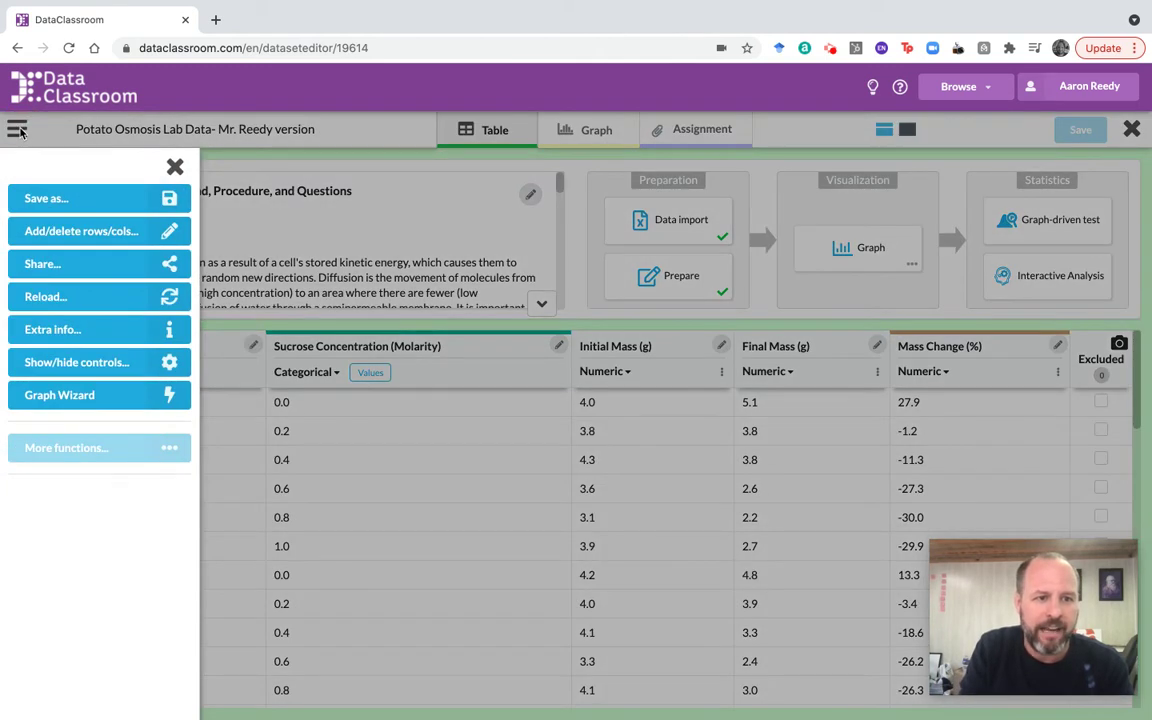
{"action": "left_click", "coordinate": [41, 264]}
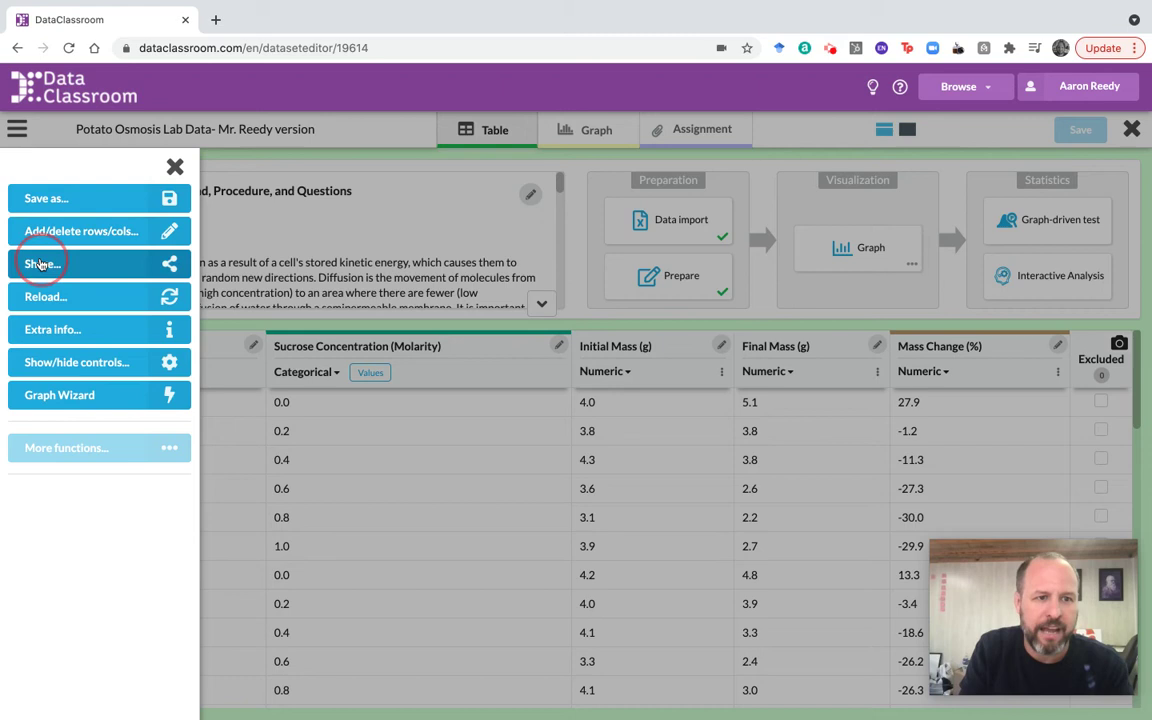
{"action": "left_click", "coordinate": [75, 266]}
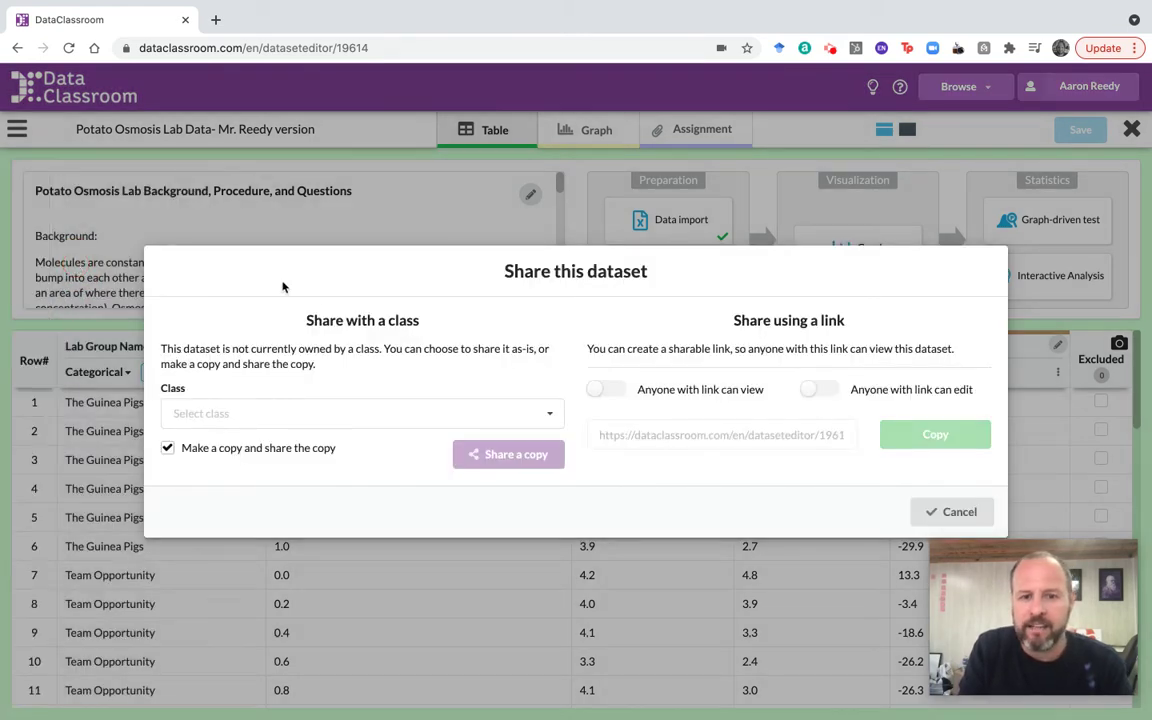
{"action": "left_click", "coordinate": [553, 414]}
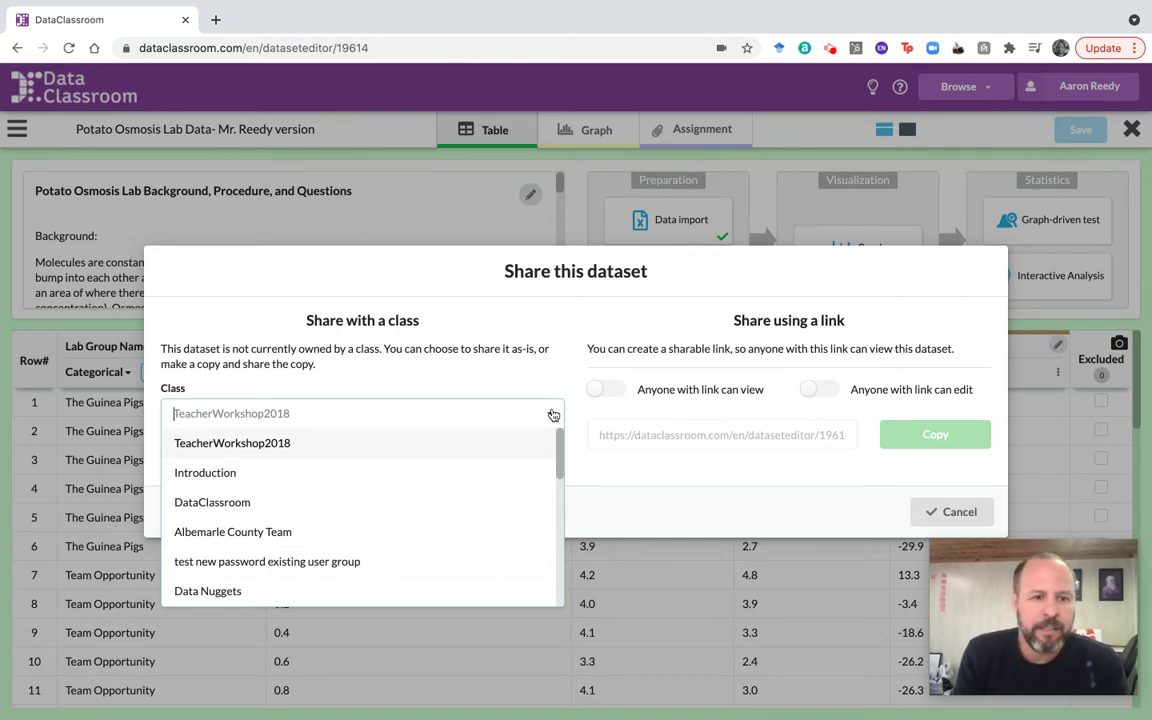
{"action": "left_click", "coordinate": [312, 455]}
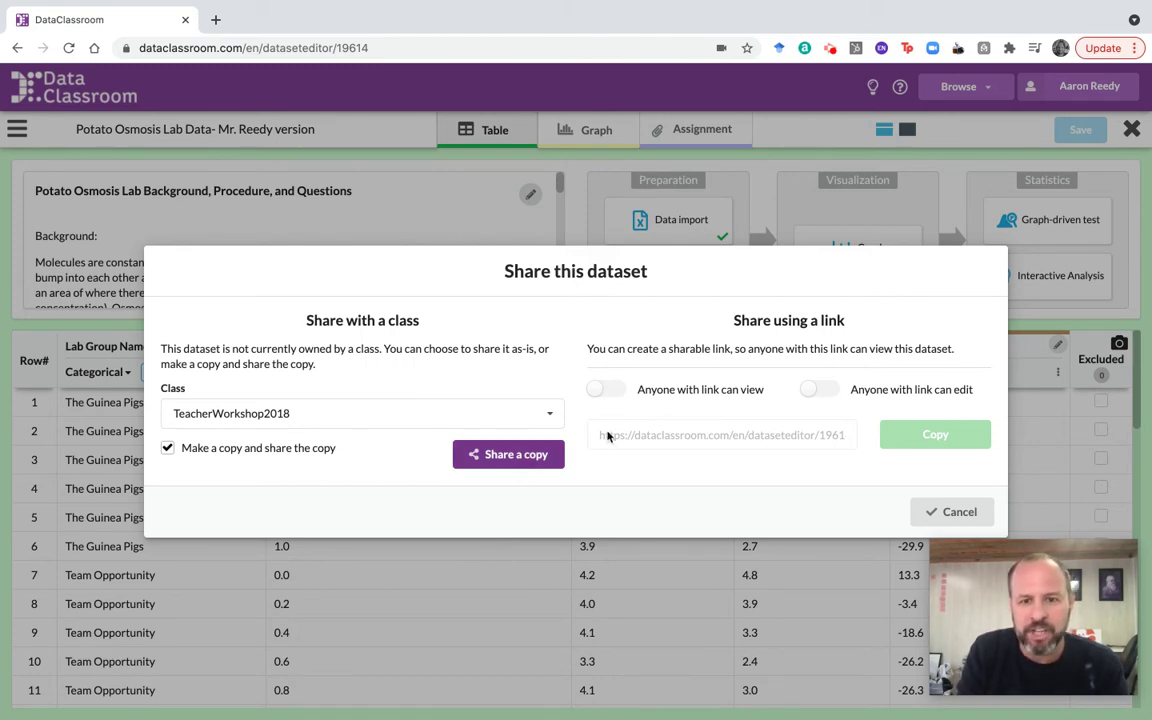
Step: Allow anyone with the link to view but not edit the dataset, and copy the shareable link
{"action": "left_click", "coordinate": [597, 395]}
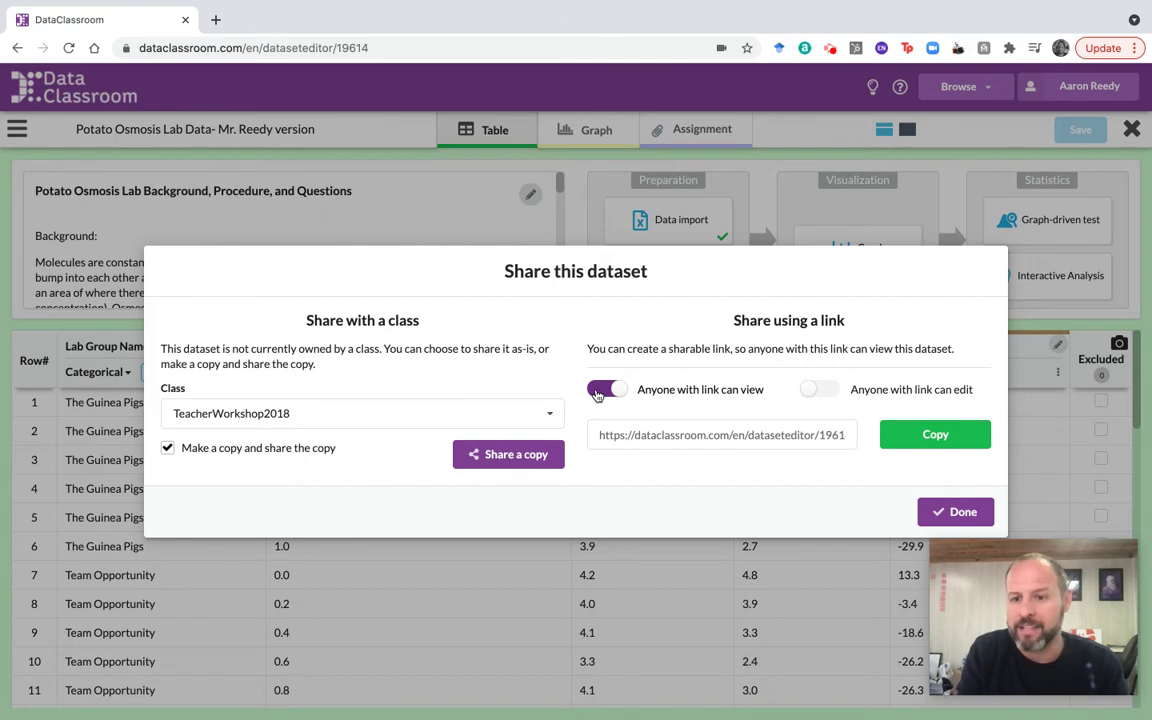
{"action": "left_click", "coordinate": [966, 440]}
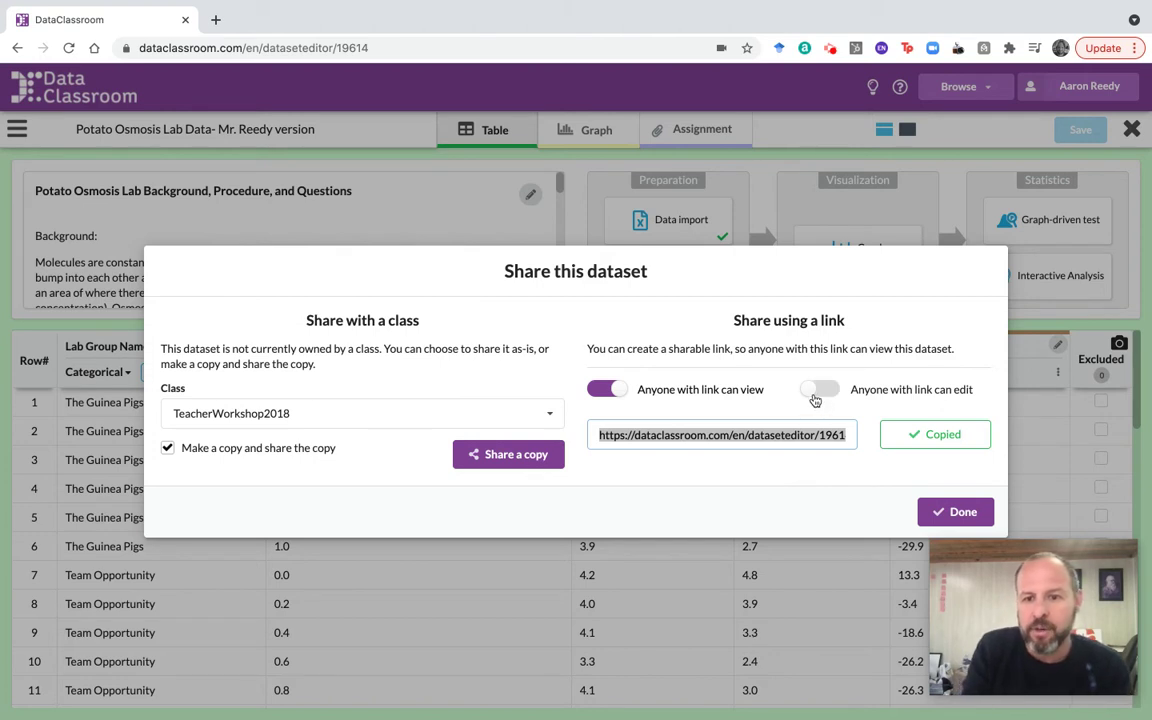
{"action": "left_click", "coordinate": [884, 396]}
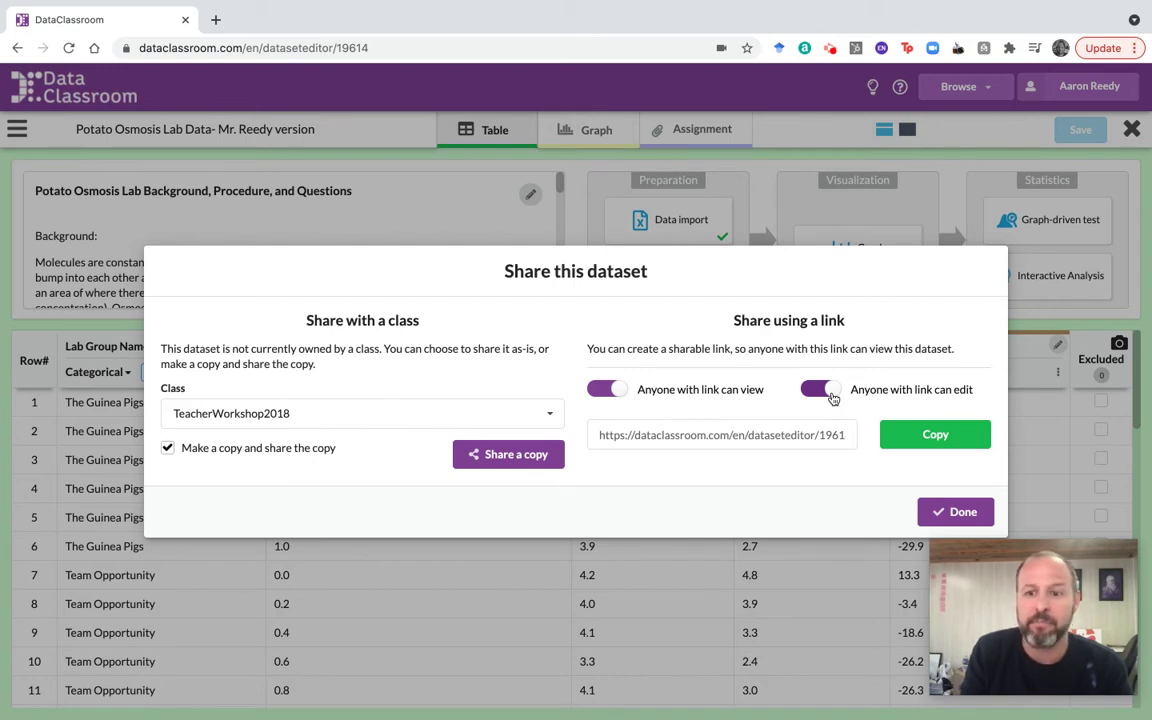
{"action": "left_click", "coordinate": [820, 390]}
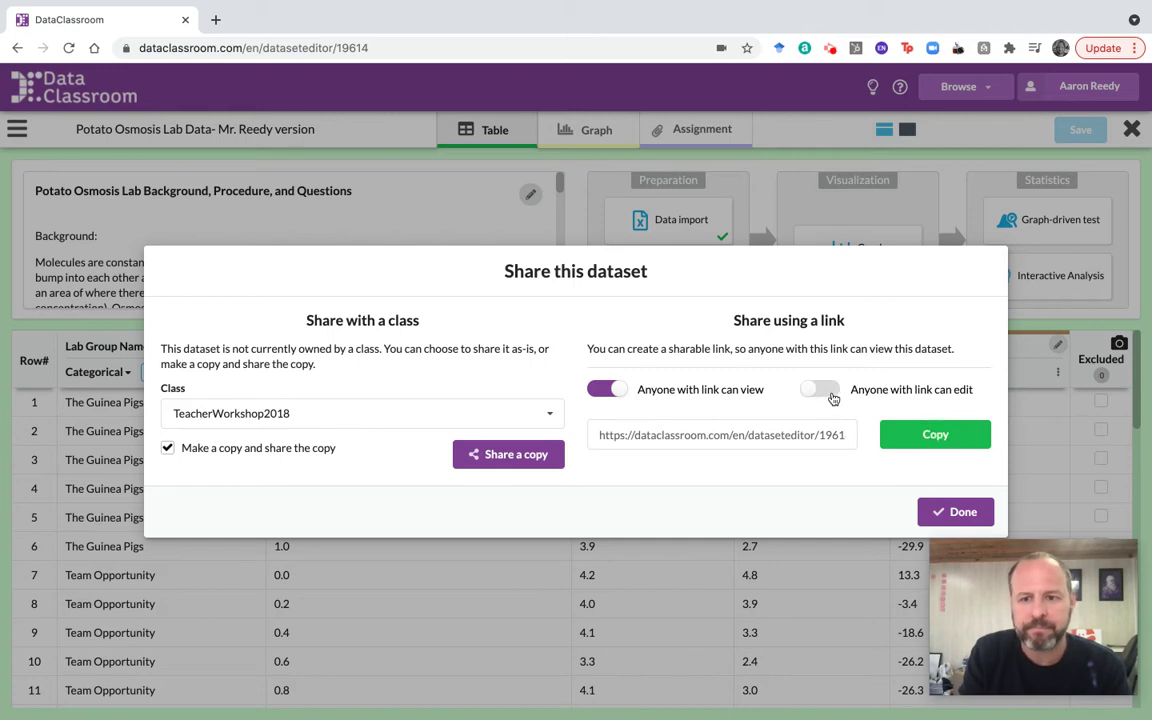
{"action": "left_click", "coordinate": [962, 512]}
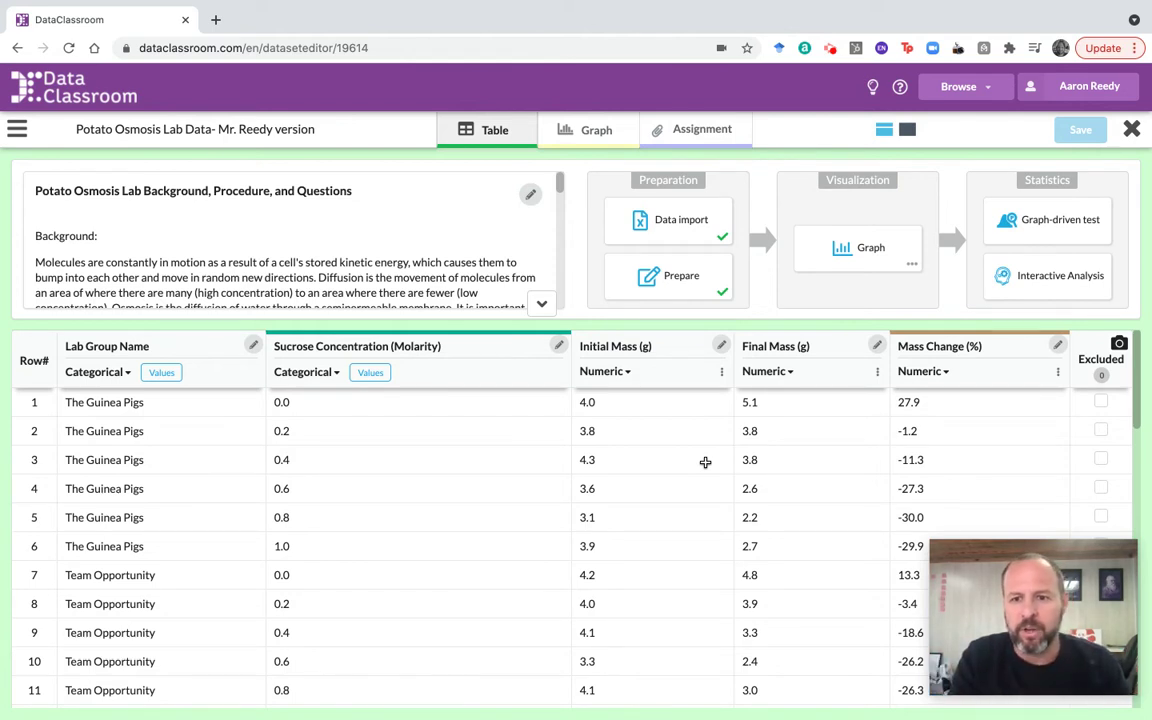
Step: Open the dataset's existing assignment, enlarge the page and read the Background section on diffusion and osmosis
{"action": "left_click", "coordinate": [702, 134]}
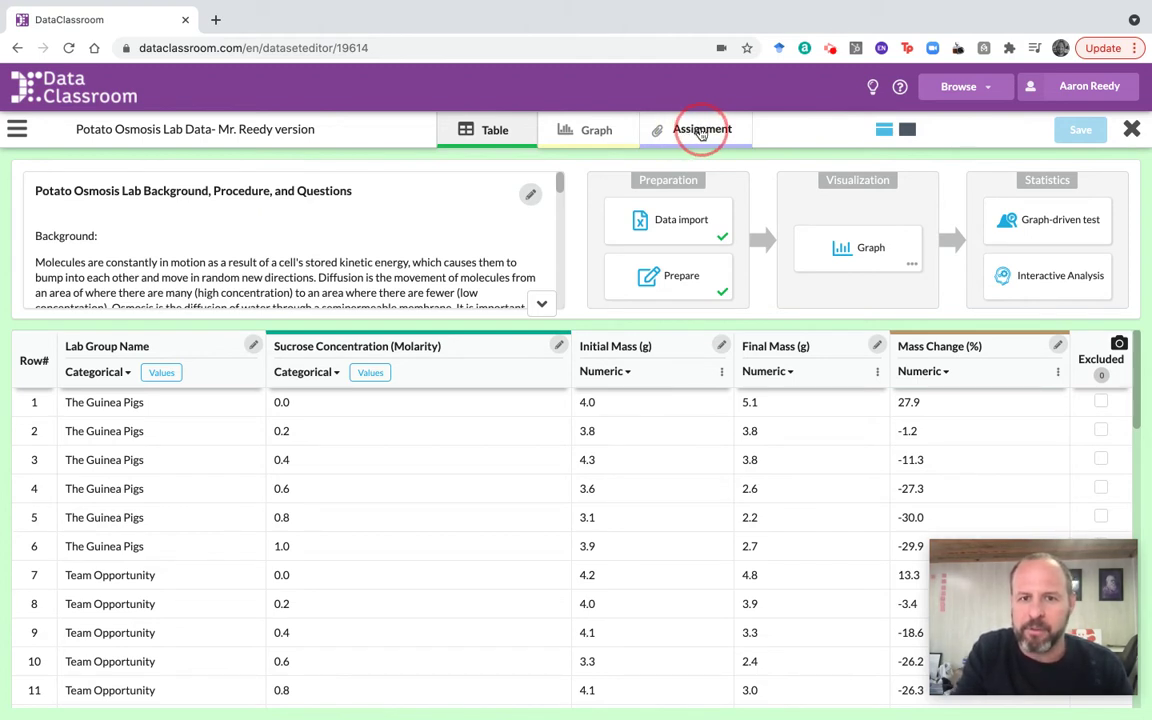
{"action": "left_click", "coordinate": [684, 163]}
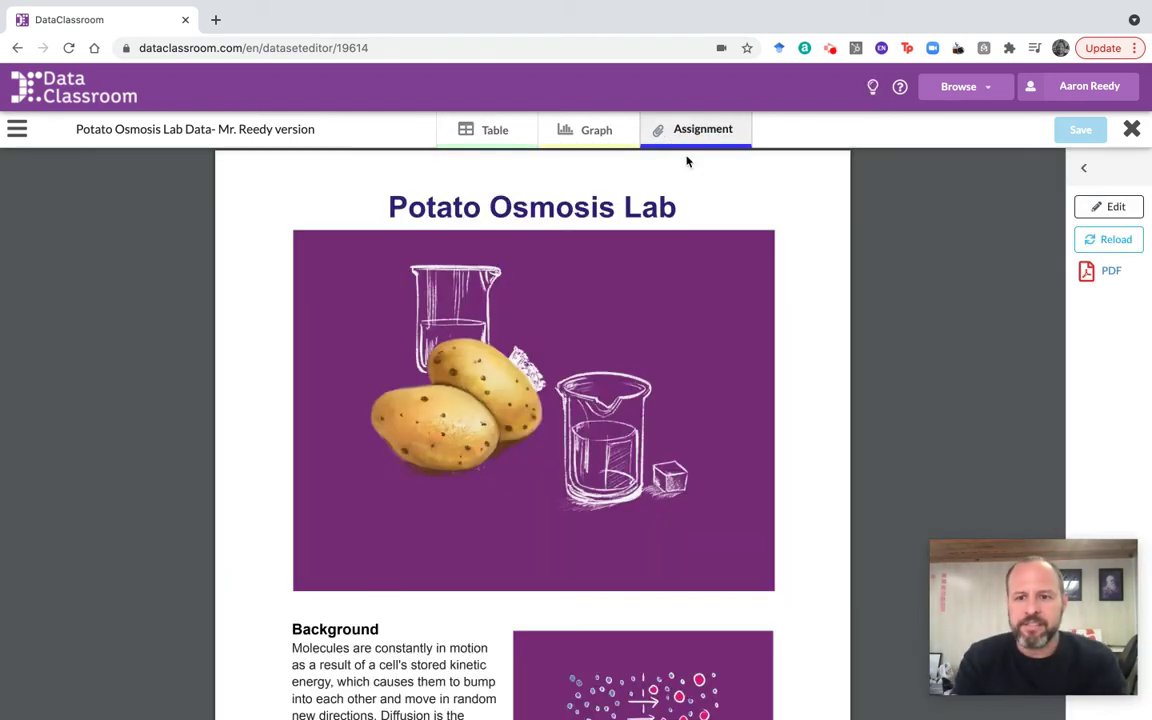
{"action": "key", "text": "ctrl+plus"}
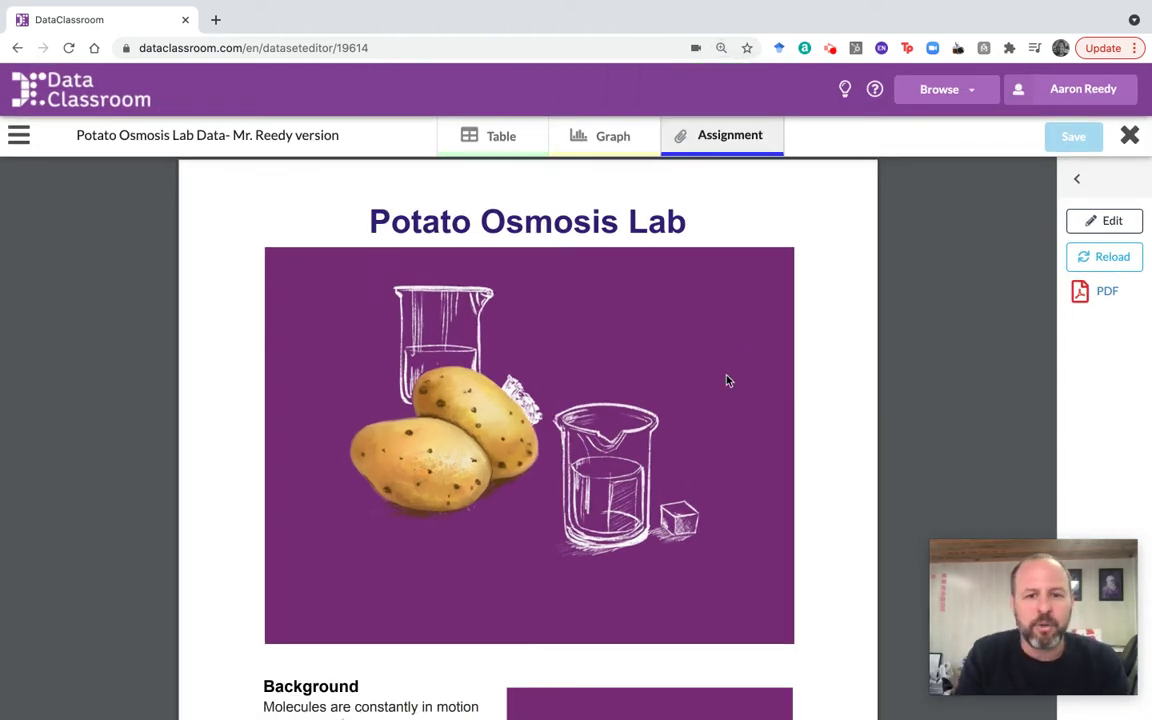
{"action": "scroll", "coordinate": [745, 443], "scroll_direction": "down", "scroll_amount": 3}
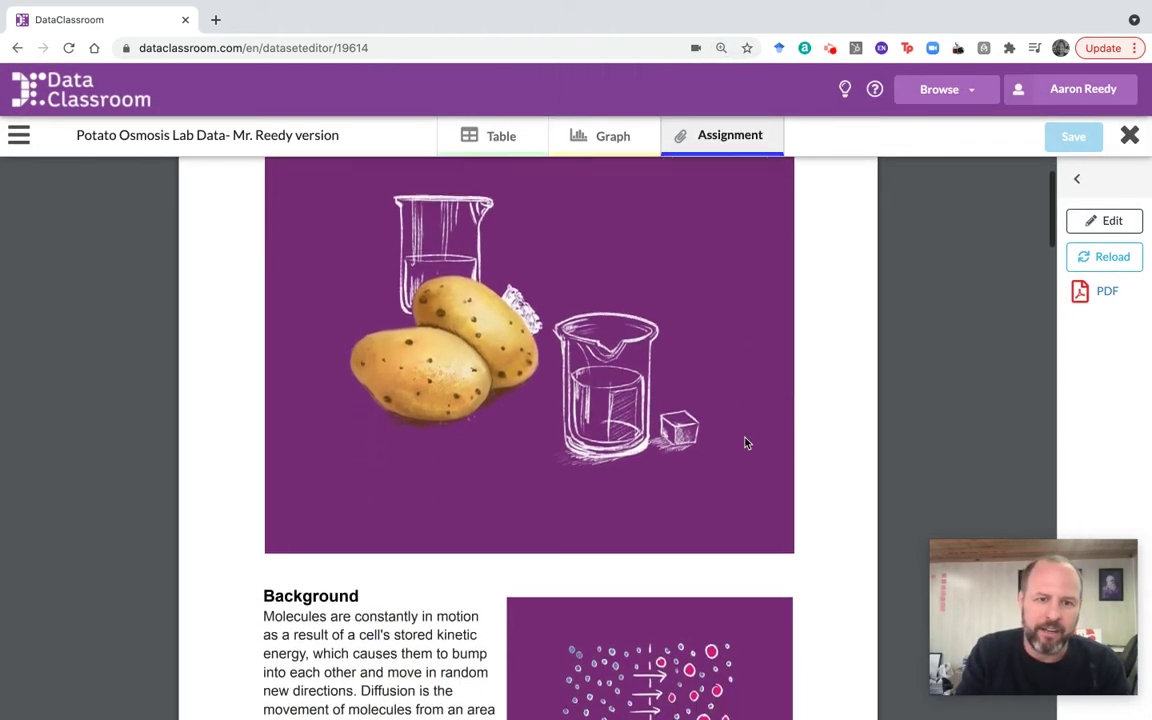
{"action": "scroll", "coordinate": [745, 443], "scroll_direction": "down", "scroll_amount": 3}
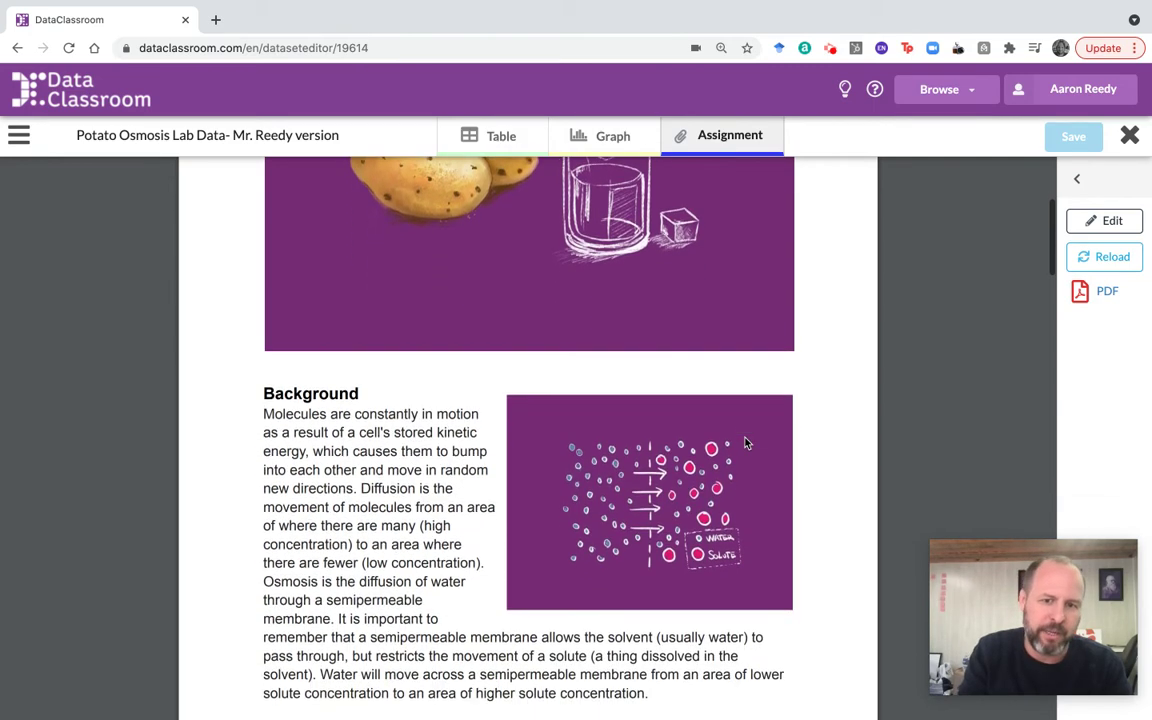
{"action": "scroll", "coordinate": [745, 443], "scroll_direction": "down", "scroll_amount": 5}
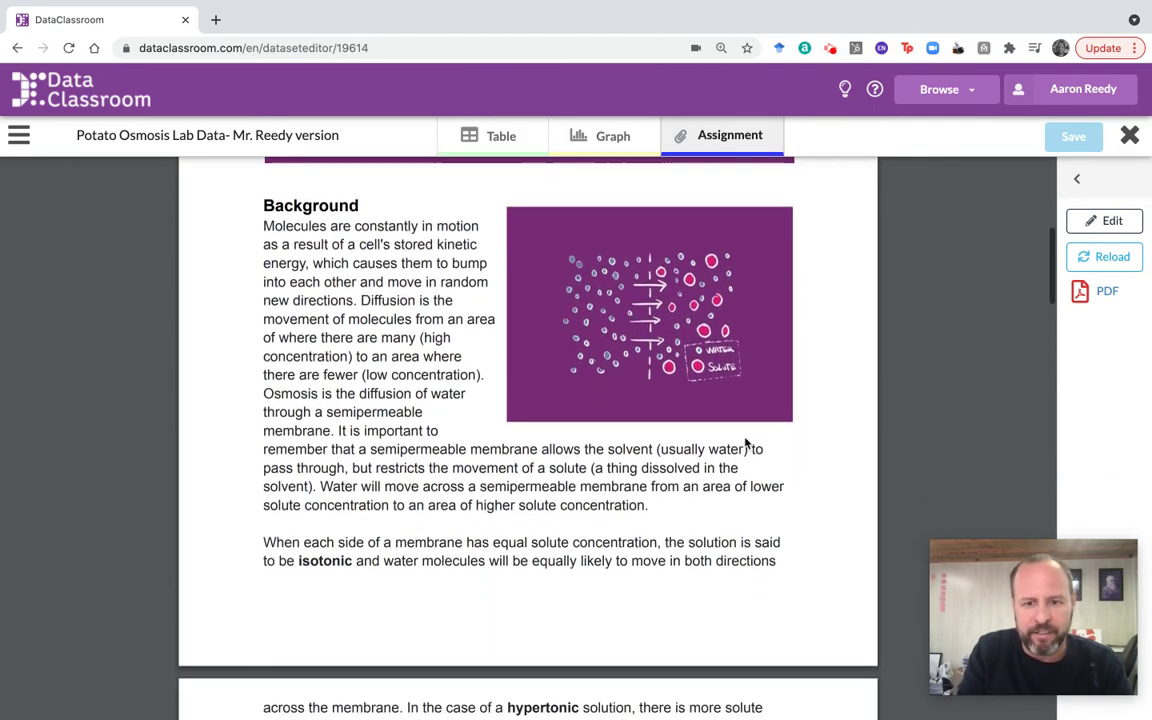
{"action": "scroll", "coordinate": [745, 443], "scroll_direction": "down", "scroll_amount": 6}
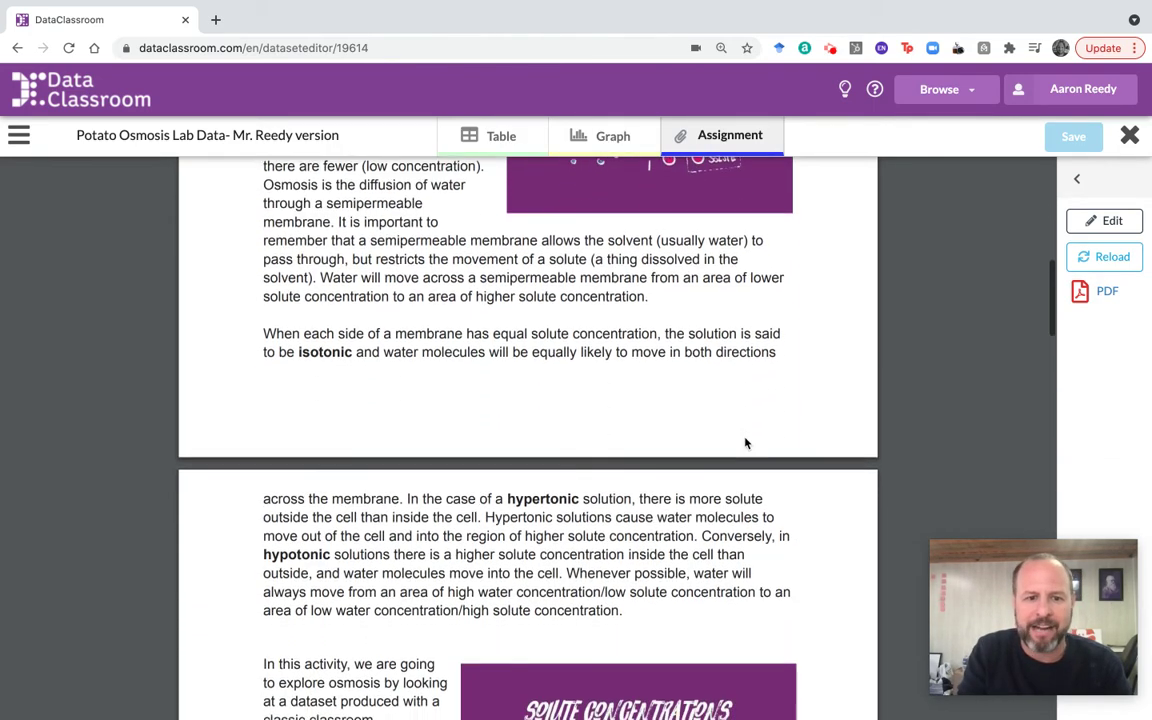
Step: Read the assignment's experiment description, the video walkthrough section and the first Activity questions
{"action": "scroll", "coordinate": [745, 443], "scroll_direction": "down", "scroll_amount": 10}
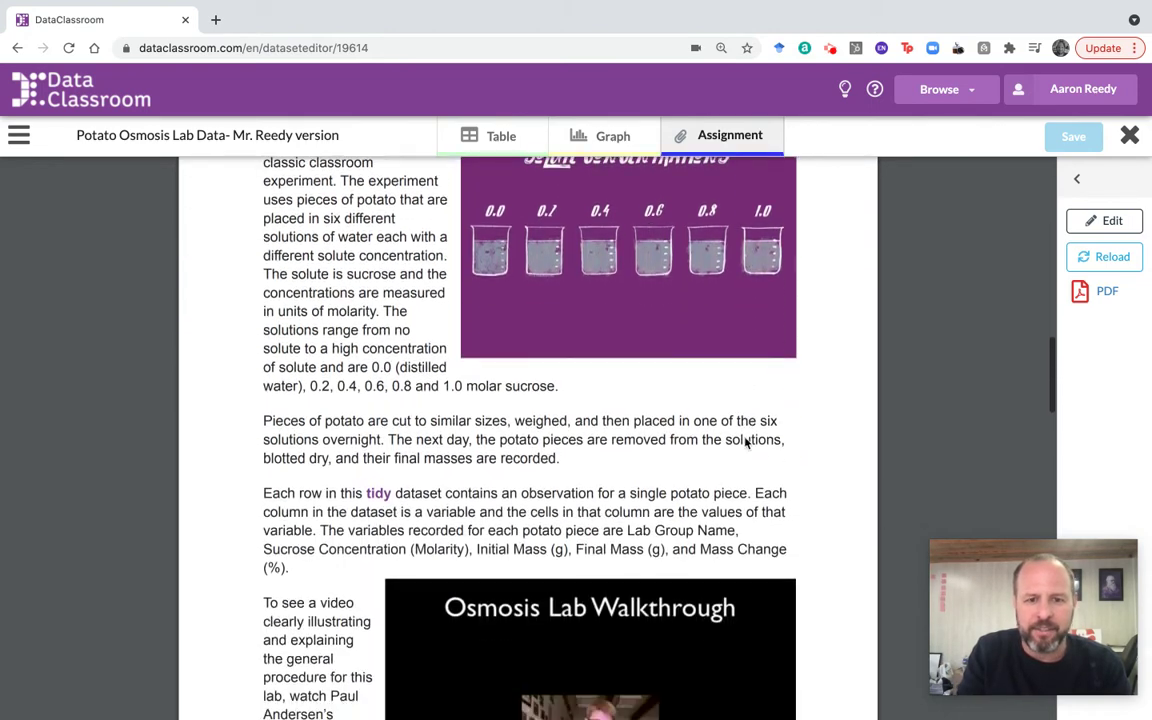
{"action": "scroll", "coordinate": [745, 443], "scroll_direction": "down", "scroll_amount": 2}
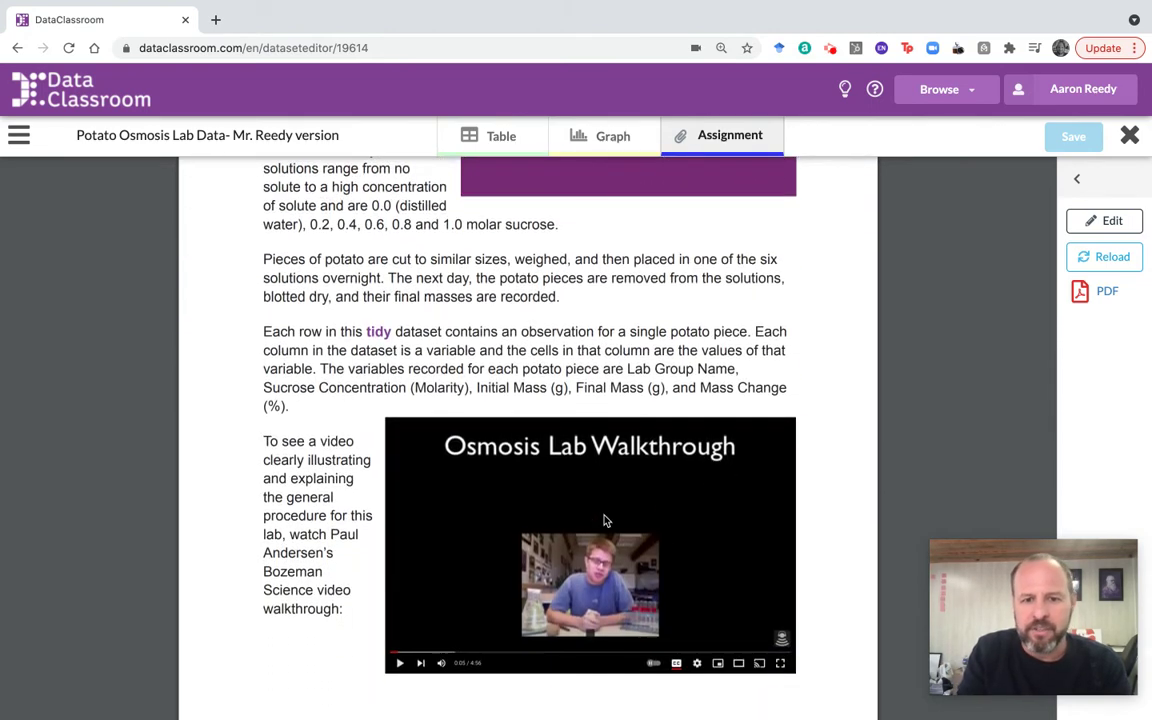
{"action": "scroll", "coordinate": [642, 517], "scroll_direction": "down", "scroll_amount": 1}
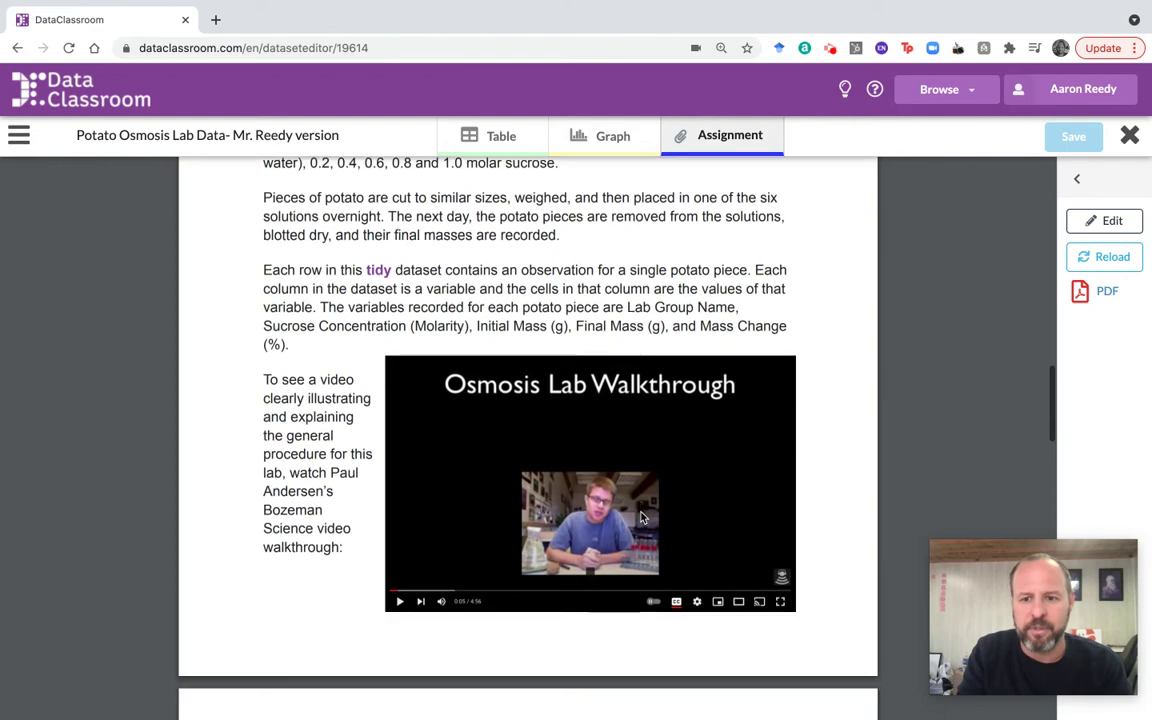
{"action": "scroll", "coordinate": [642, 517], "scroll_direction": "down", "scroll_amount": 1}
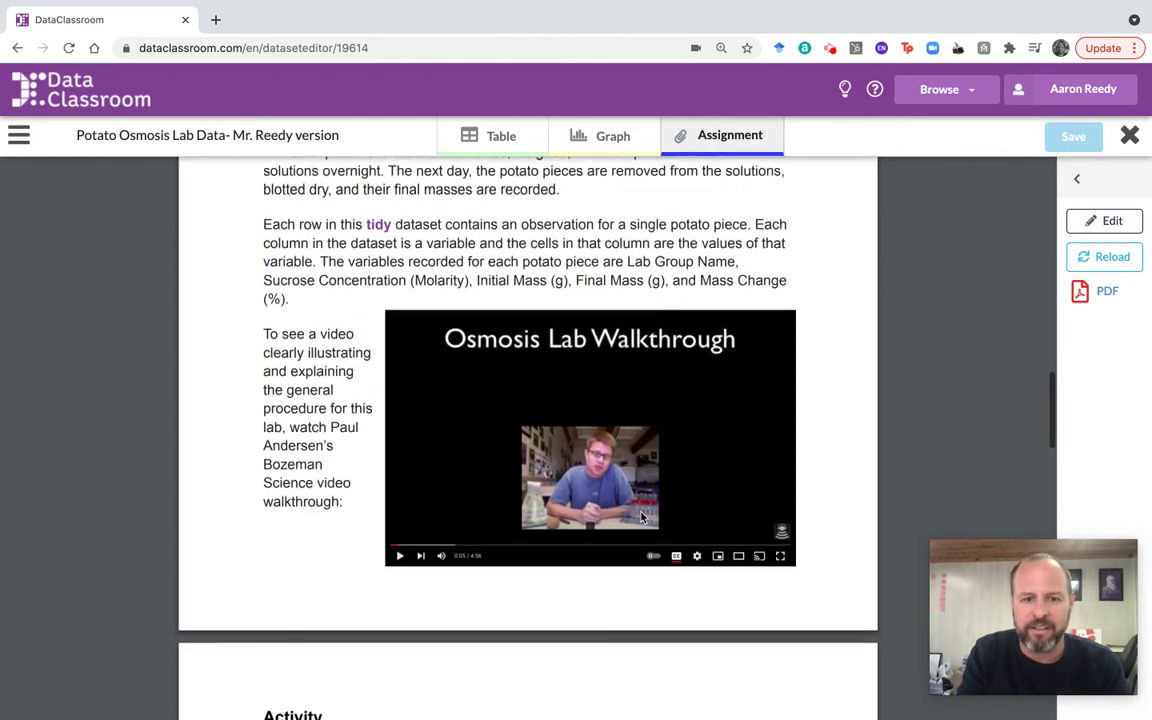
{"action": "scroll", "coordinate": [642, 517], "scroll_direction": "down", "scroll_amount": 2}
{"action": "scroll", "coordinate": [642, 517], "scroll_direction": "down", "scroll_amount": 5}
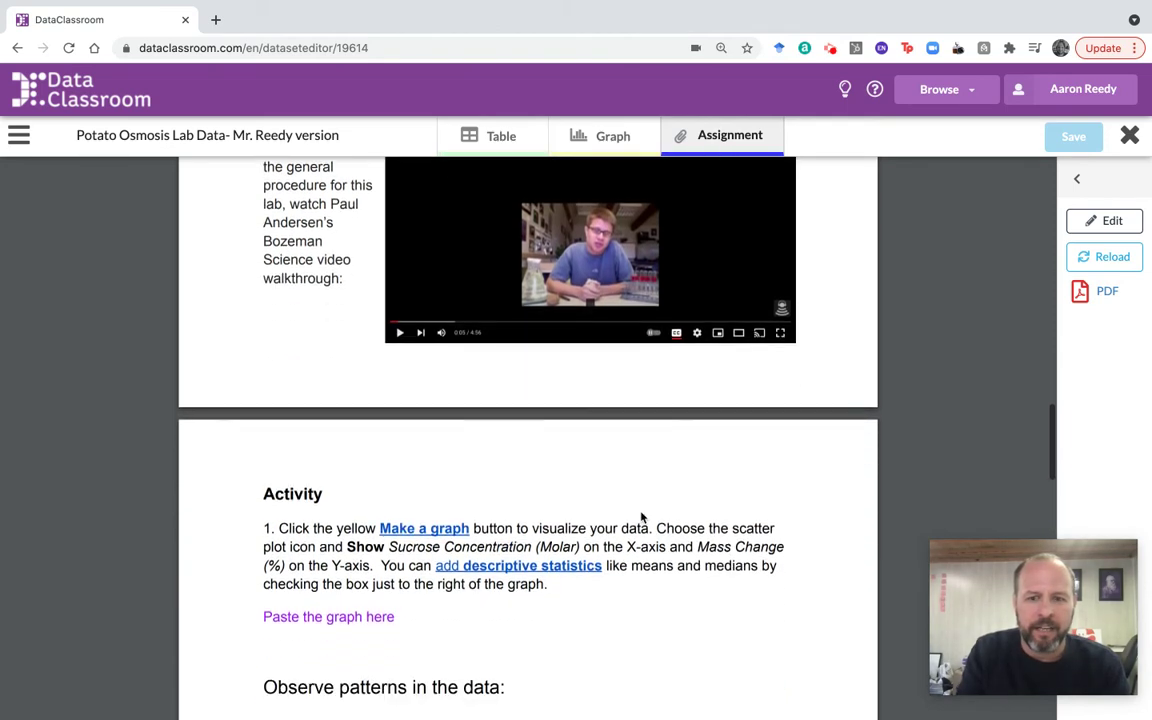
{"action": "scroll", "coordinate": [642, 517], "scroll_direction": "down", "scroll_amount": 2}
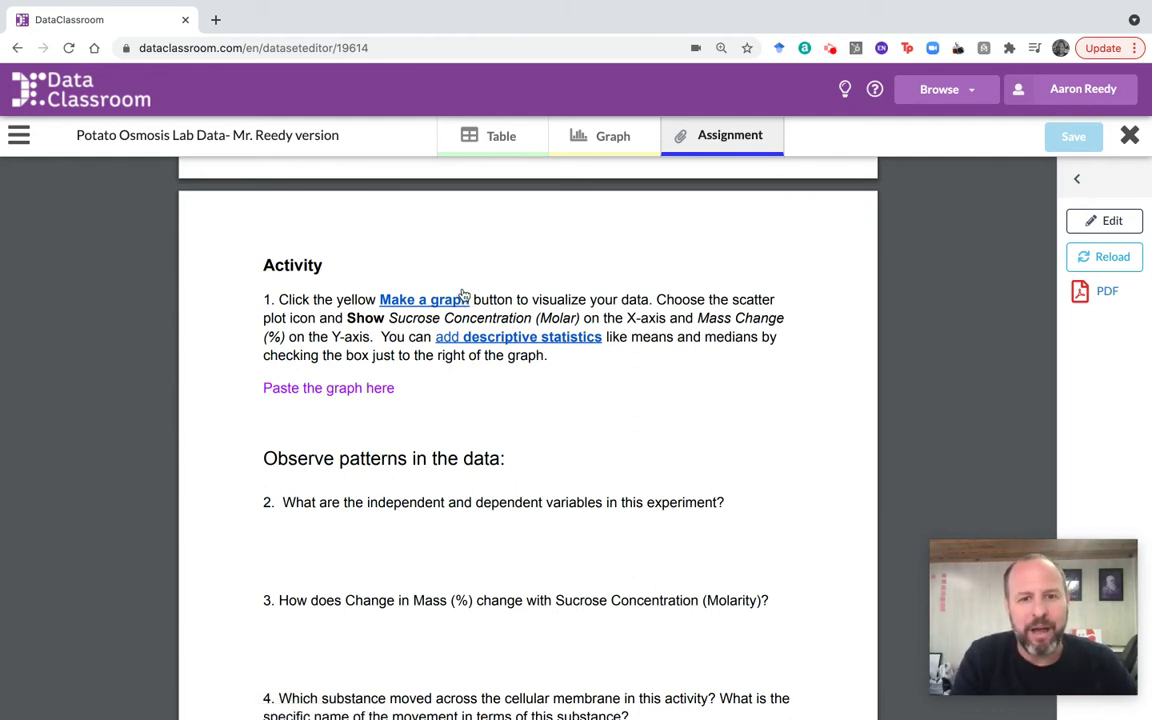
Step: Follow the "Make a graph" link in Activity question 1 and look through the Graphing overview guide
{"action": "left_click", "coordinate": [417, 306]}
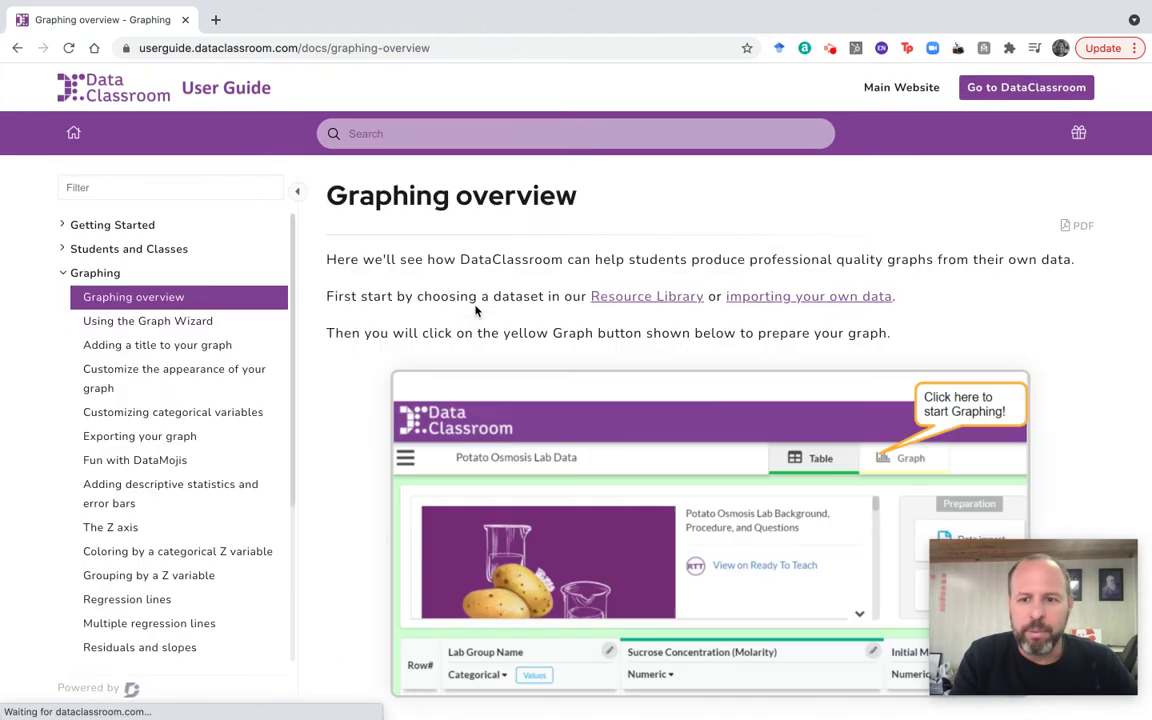
{"action": "scroll", "coordinate": [719, 406], "scroll_direction": "down", "scroll_amount": 3}
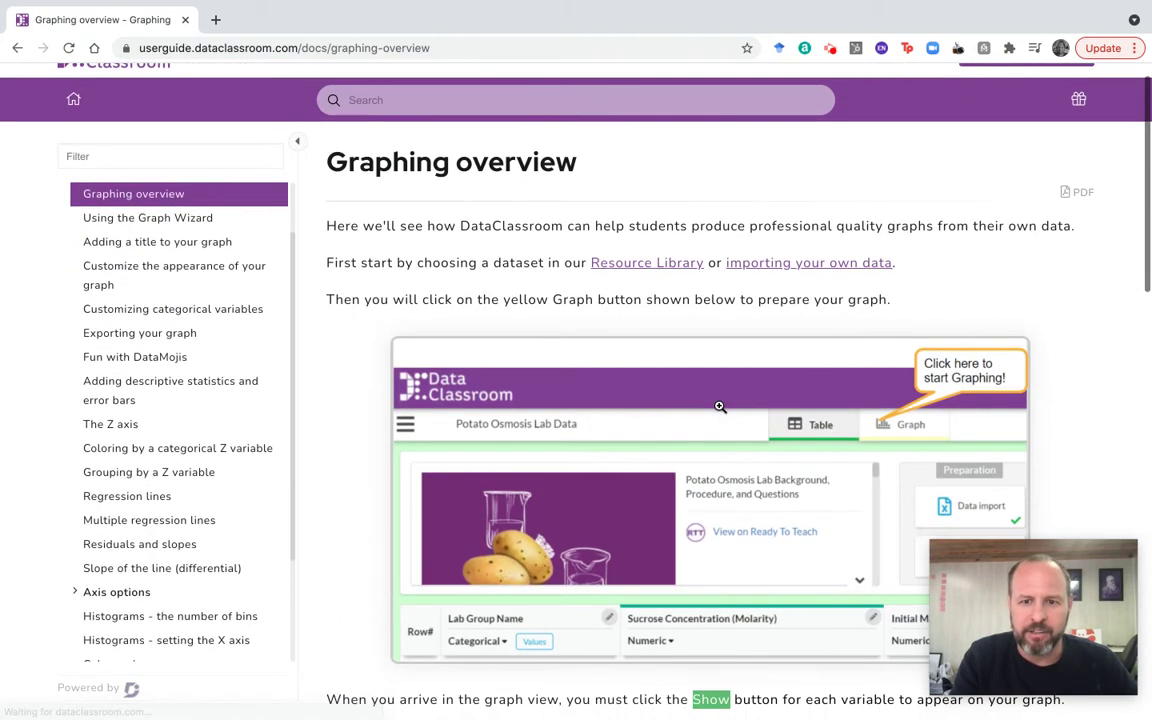
{"action": "scroll", "coordinate": [719, 406], "scroll_direction": "down", "scroll_amount": 2}
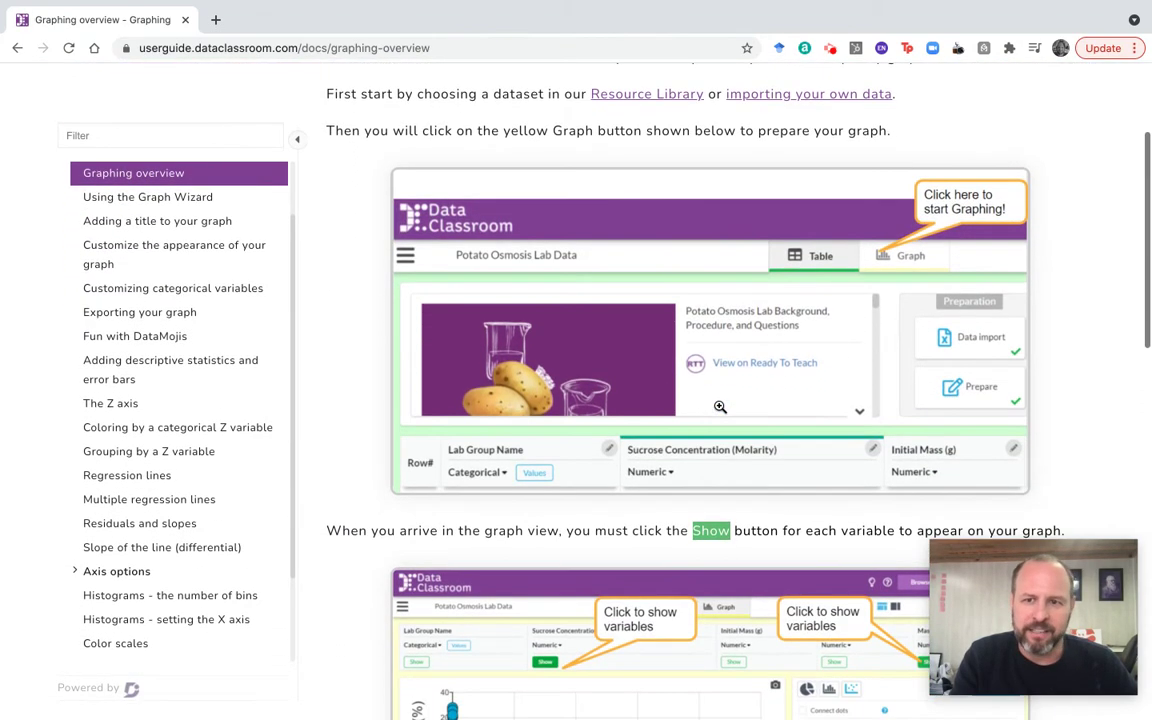
{"action": "scroll", "coordinate": [756, 495], "scroll_direction": "down", "scroll_amount": 4}
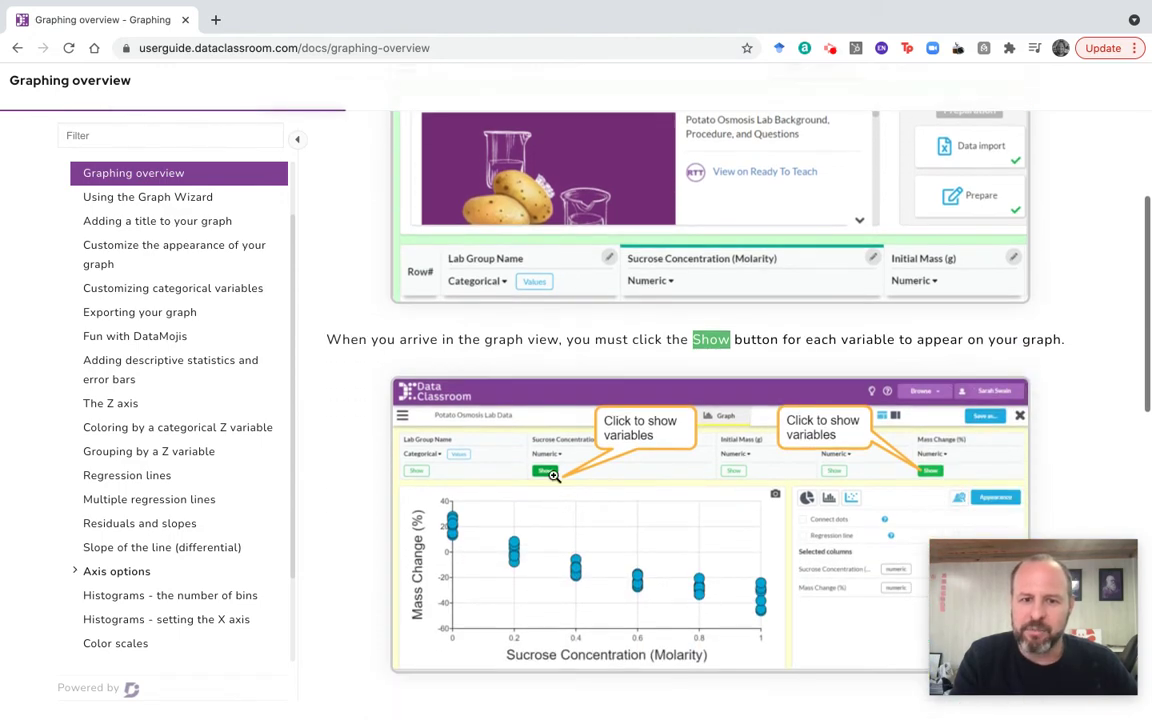
{"action": "scroll", "coordinate": [724, 553], "scroll_direction": "down", "scroll_amount": 12}
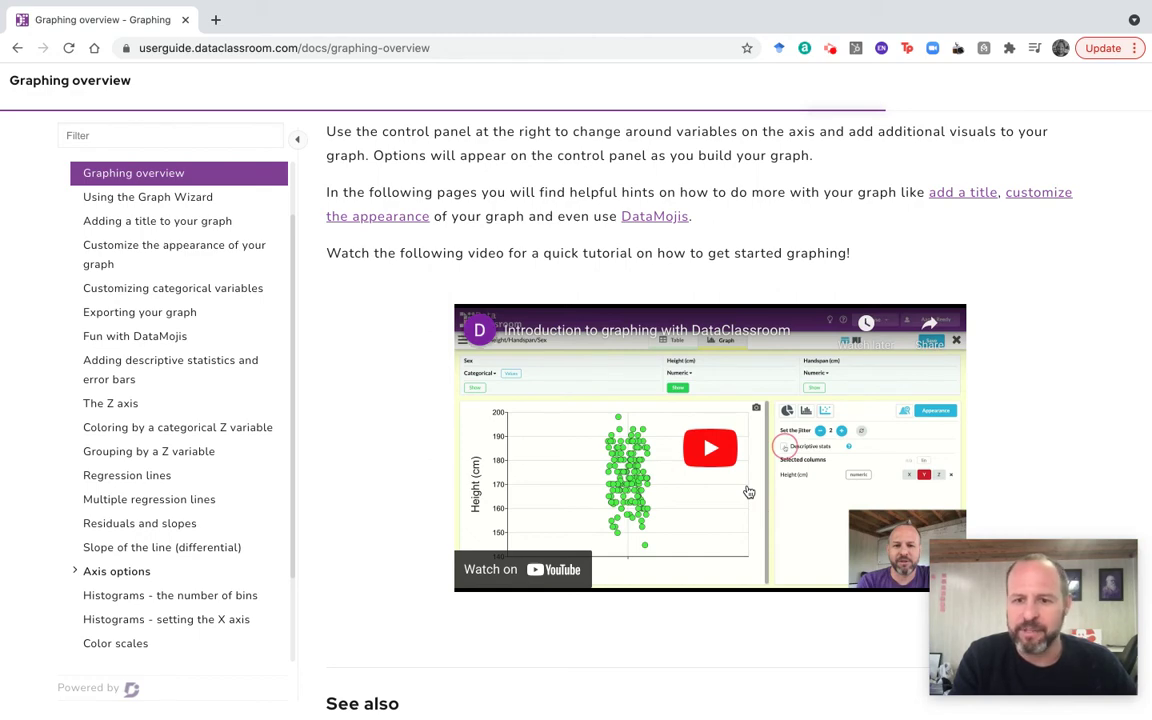
{"action": "scroll", "coordinate": [703, 368], "scroll_direction": "up", "scroll_amount": 11}
{"action": "scroll", "coordinate": [703, 368], "scroll_direction": "up", "scroll_amount": 9}
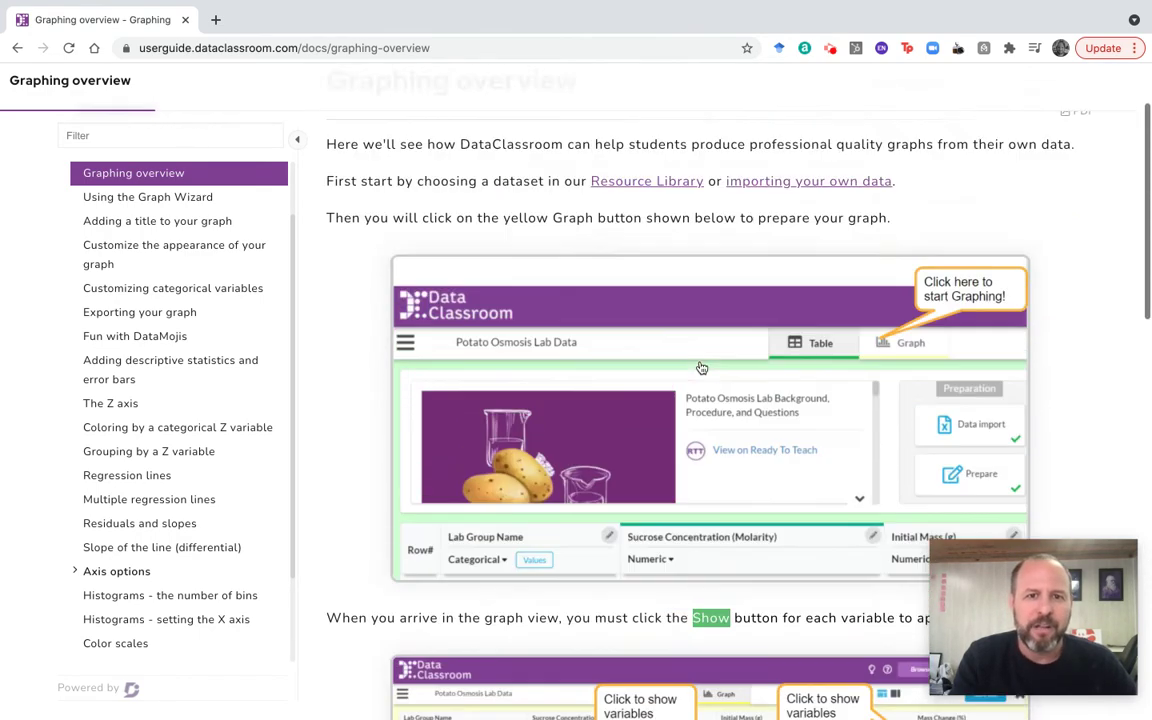
Step: Return to the Potato Osmosis dataset and reopen its assignment at the Activity section
{"action": "left_click", "coordinate": [16, 49]}
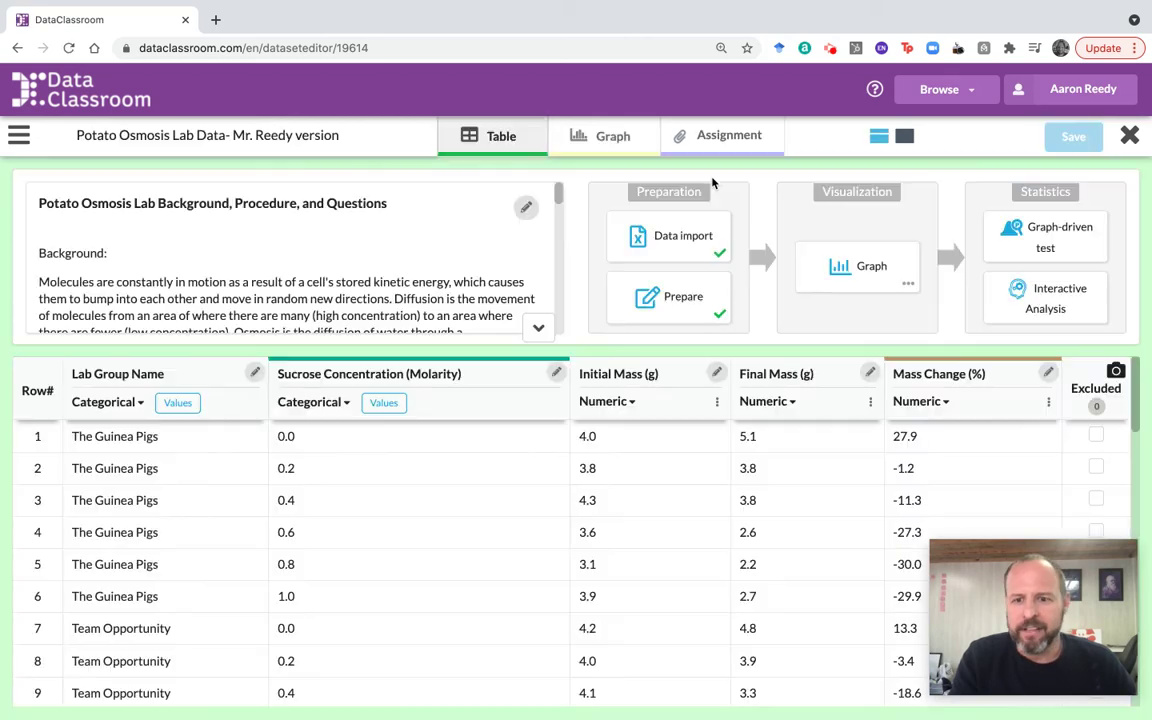
{"action": "left_click", "coordinate": [713, 138]}
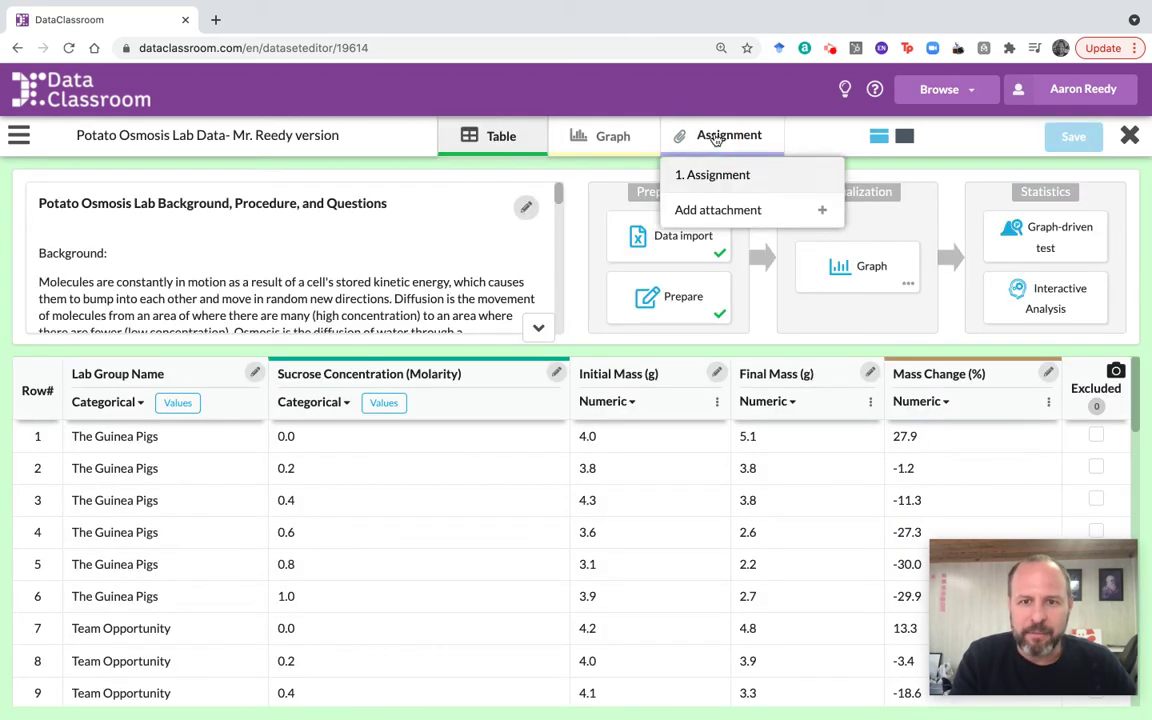
{"action": "left_click", "coordinate": [702, 175]}
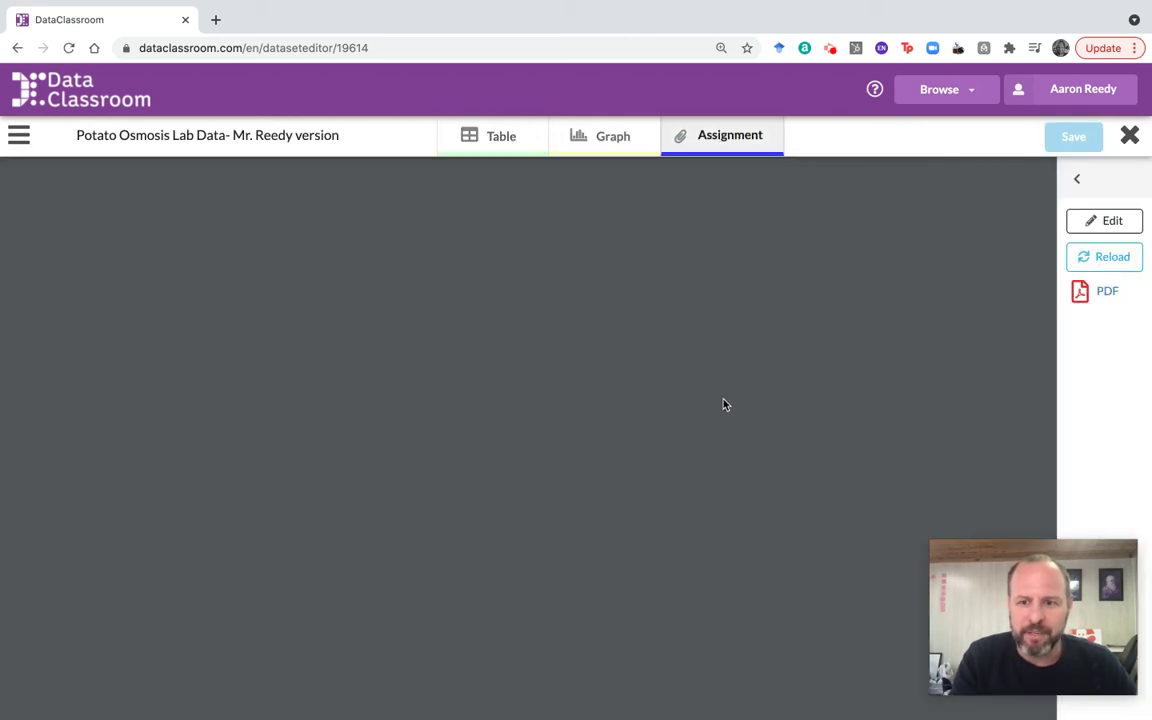
{"action": "scroll", "coordinate": [682, 479], "scroll_direction": "down", "scroll_amount": 15}
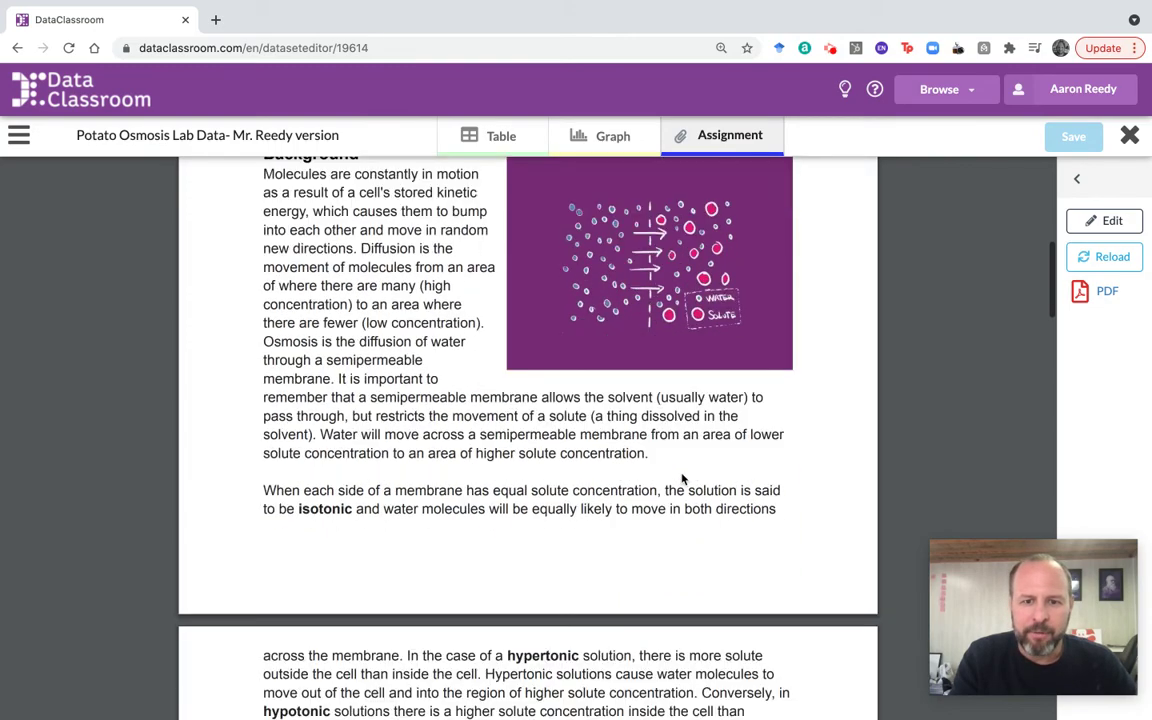
{"action": "scroll", "coordinate": [682, 479], "scroll_direction": "down", "scroll_amount": 3}
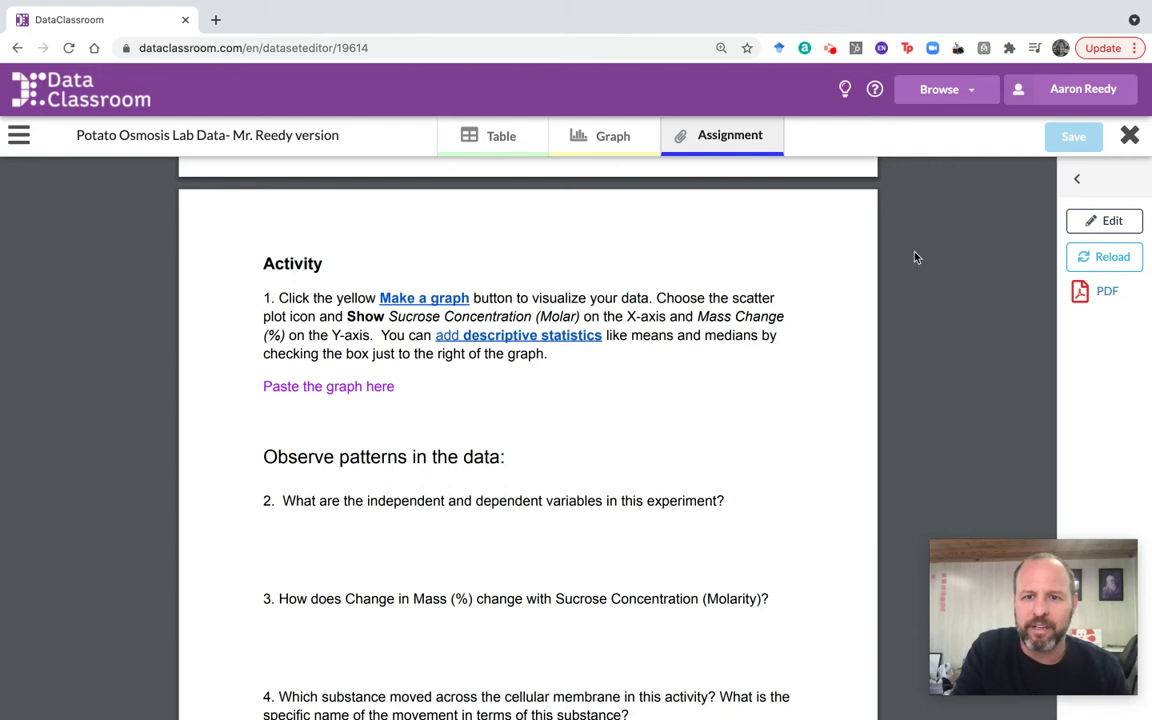
Step: Create an editable personal copy of the assignment document and look through it down to the Activity section
{"action": "left_click", "coordinate": [1108, 224]}
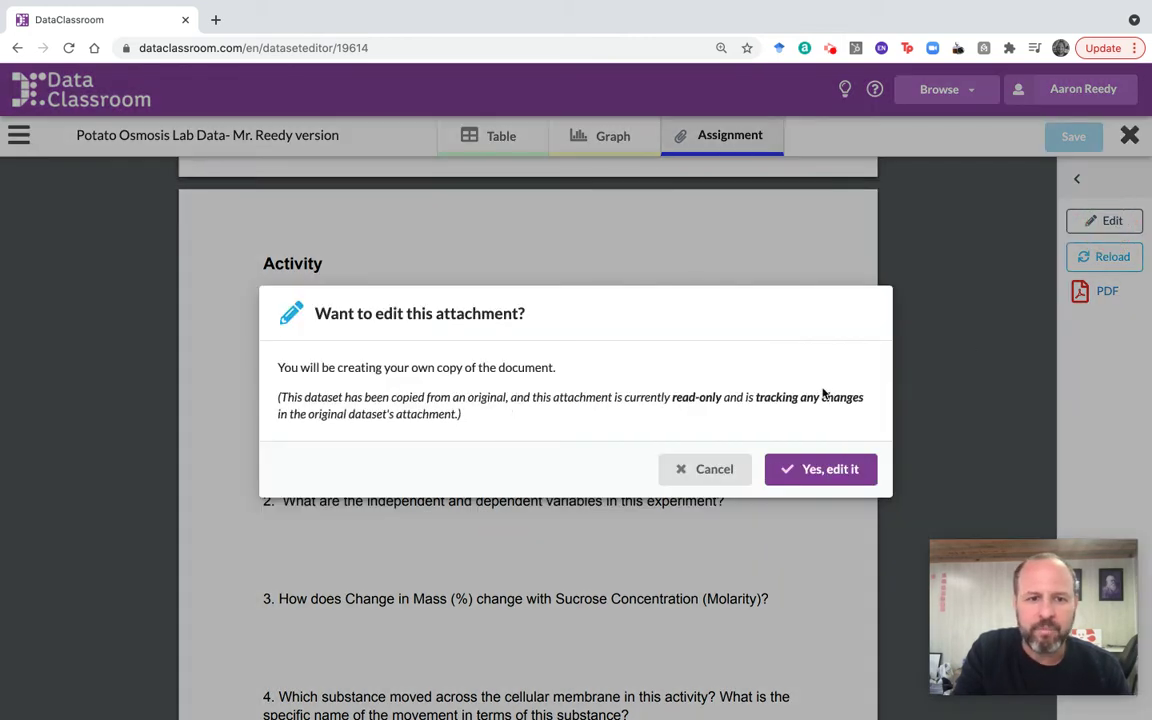
{"action": "left_click", "coordinate": [806, 472]}
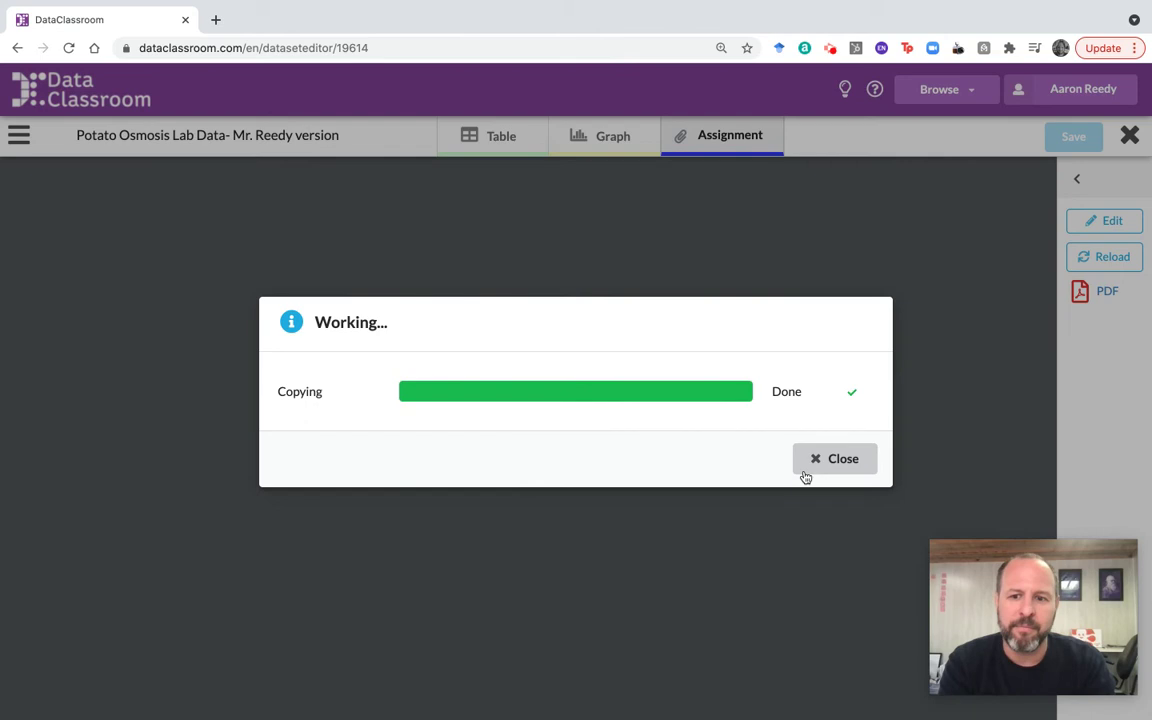
{"action": "left_click", "coordinate": [806, 477]}
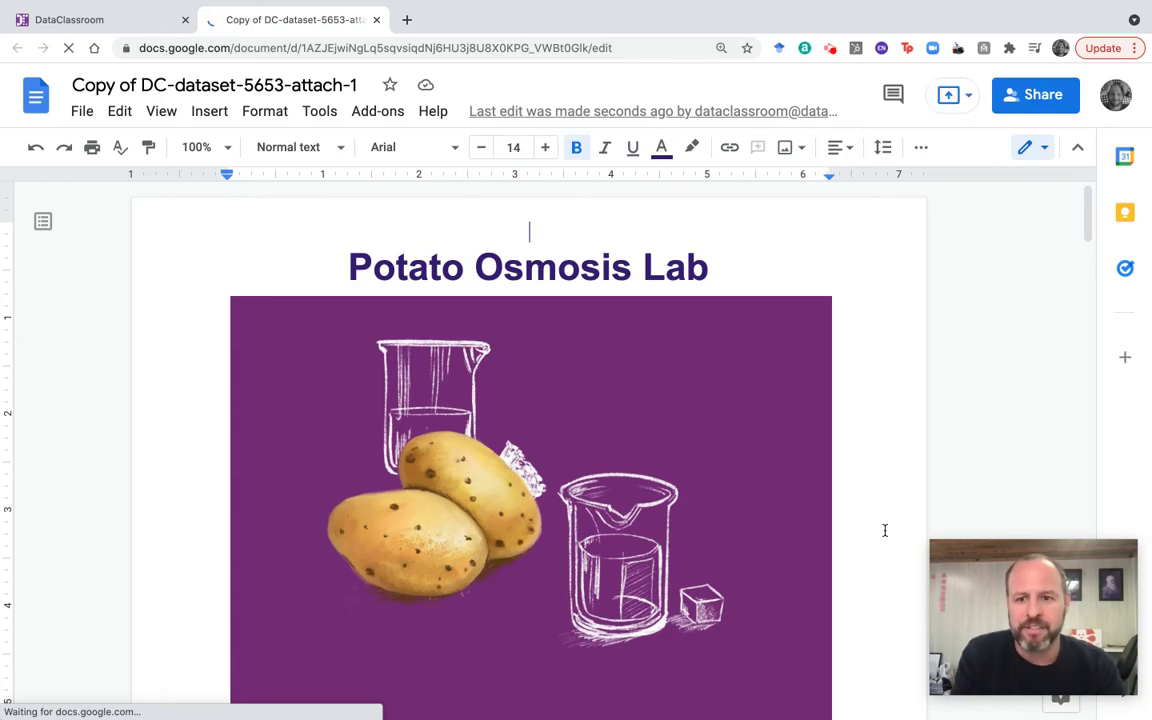
{"action": "scroll", "coordinate": [885, 531], "scroll_direction": "down", "scroll_amount": 1}
{"action": "scroll", "coordinate": [885, 531], "scroll_direction": "down", "scroll_amount": 10}
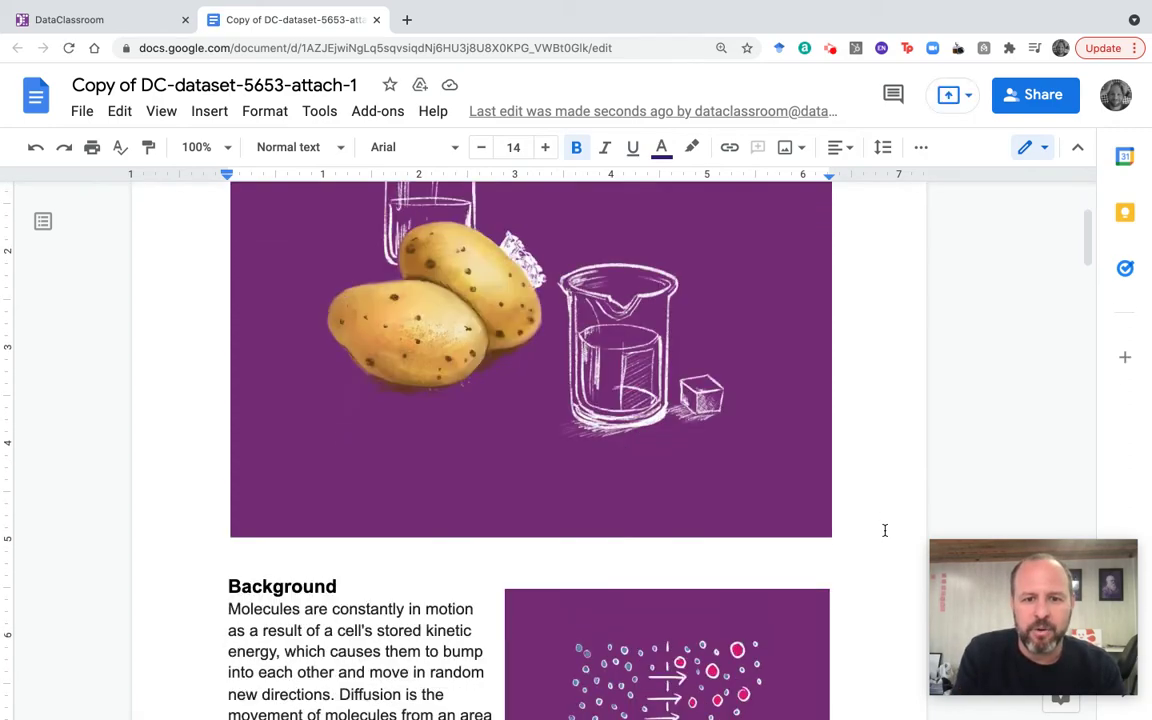
{"action": "scroll", "coordinate": [885, 531], "scroll_direction": "down", "scroll_amount": 15}
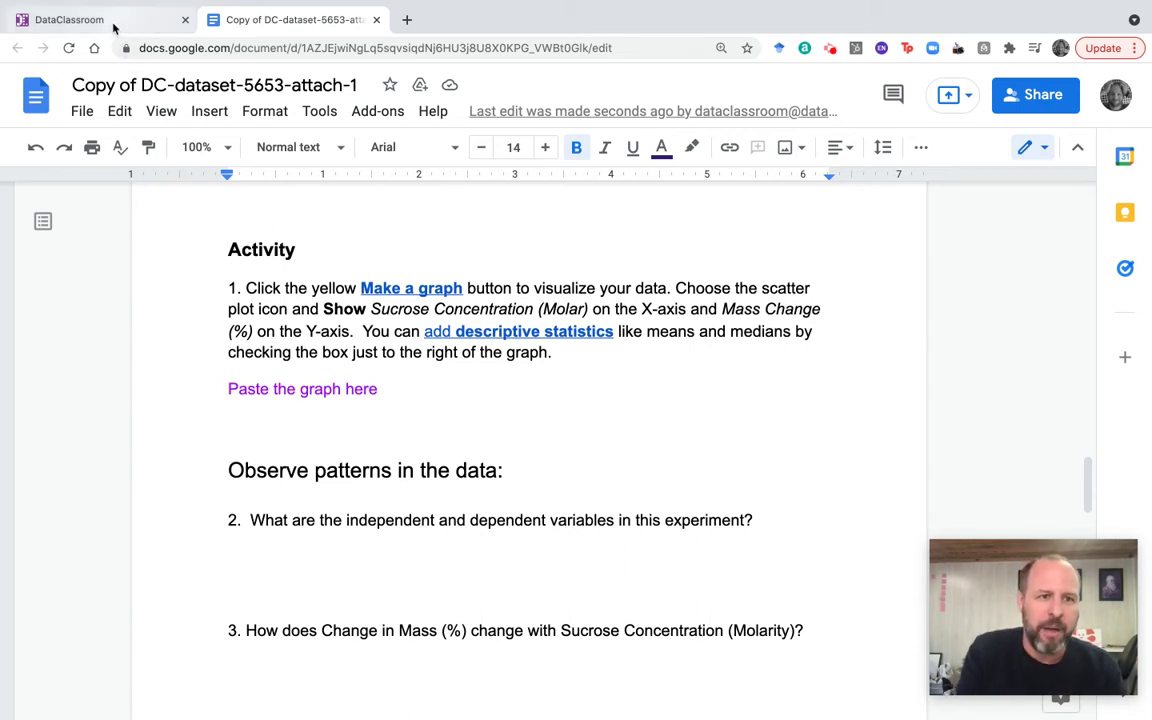
Step: Return to DataClassroom and graph Mass Change (%) on the Y axis against Sucrose Concentration (Molarity) on the X axis
{"action": "left_click", "coordinate": [114, 27]}
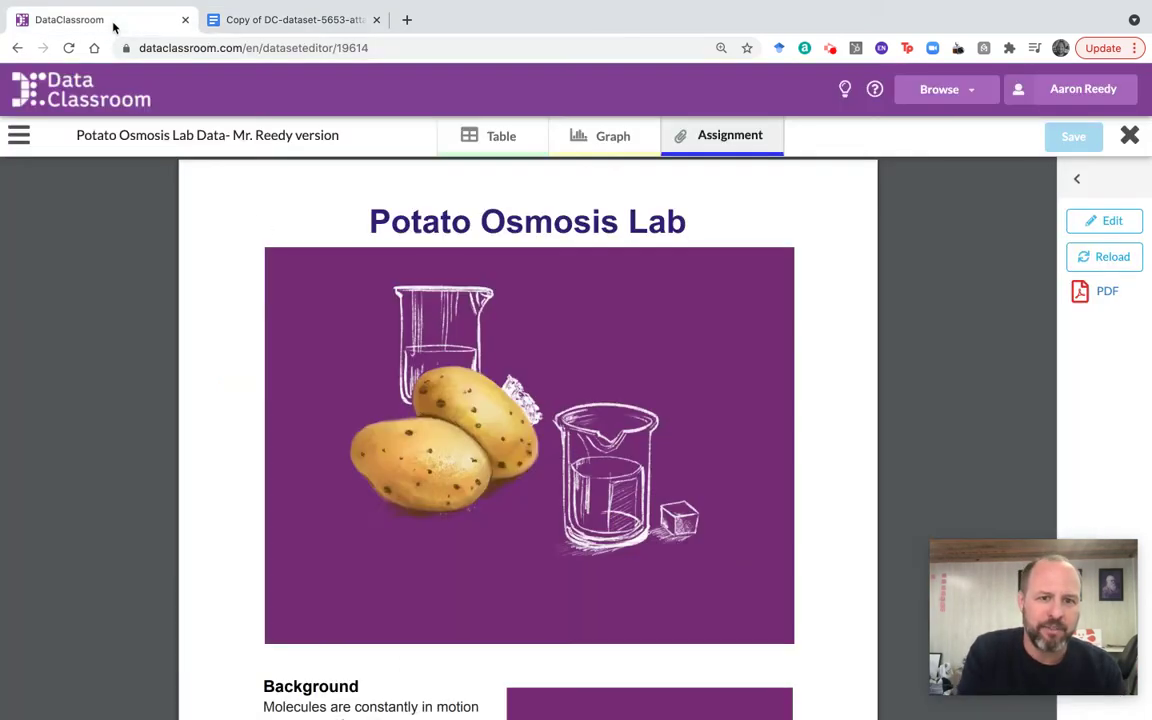
{"action": "left_click", "coordinate": [624, 146]}
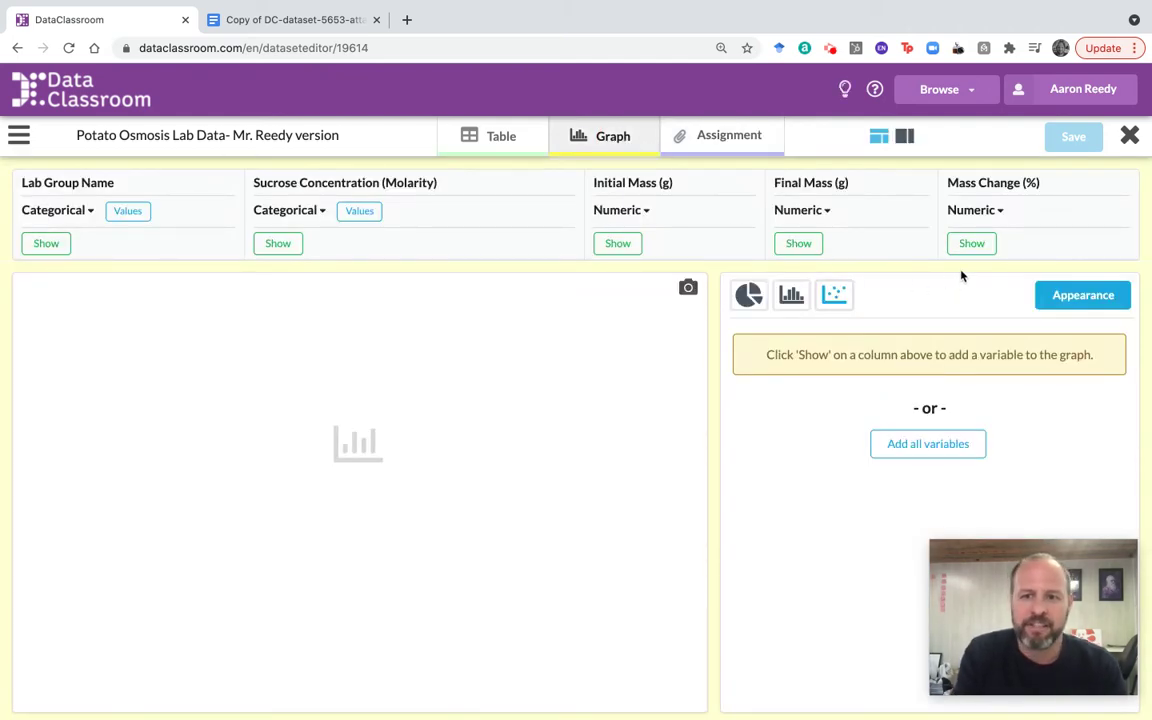
{"action": "left_click", "coordinate": [971, 245]}
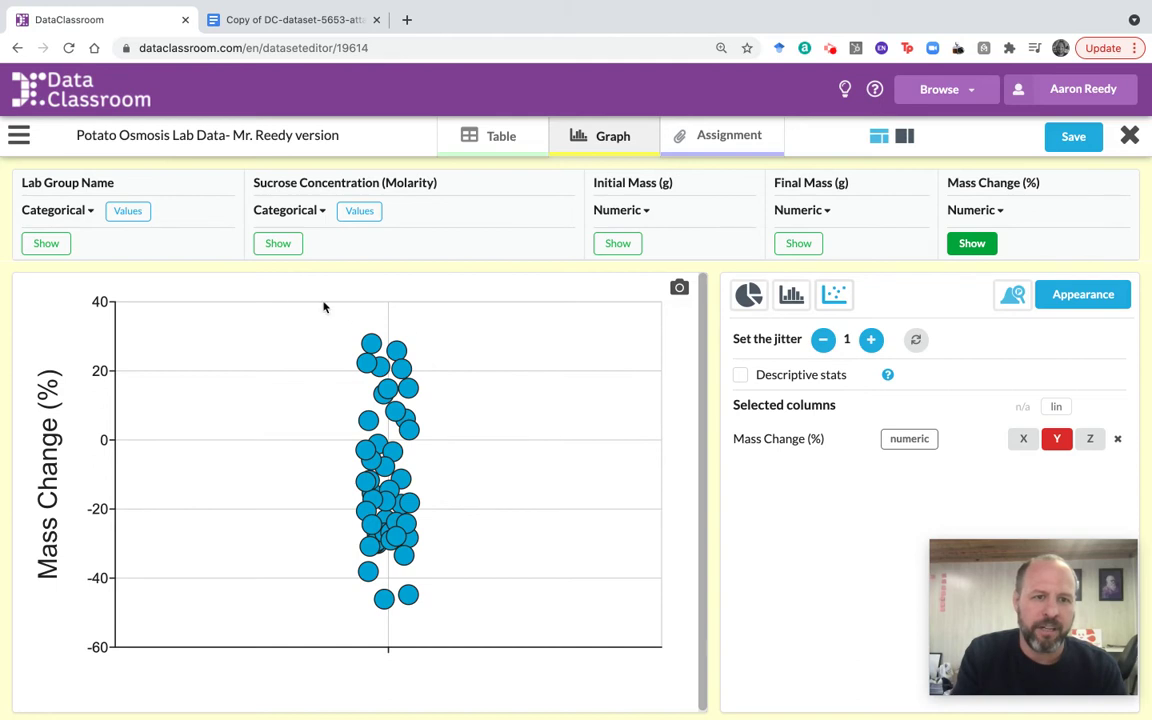
{"action": "left_click", "coordinate": [281, 245]}
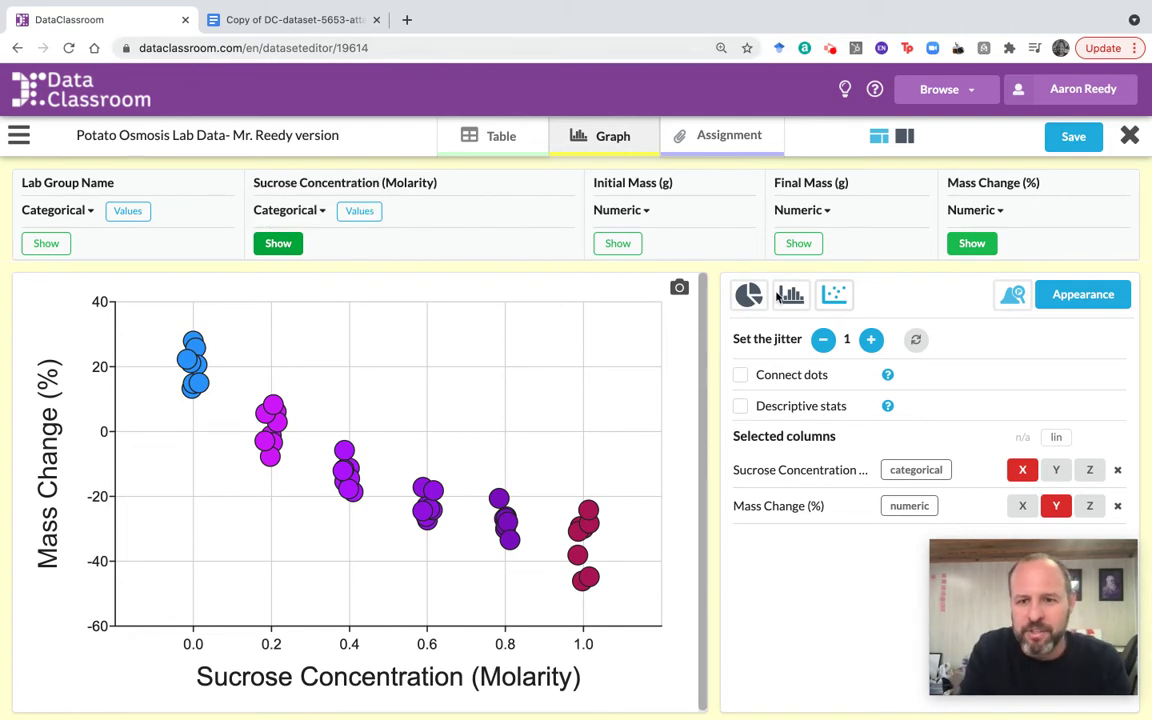
Step: Try higher and lower jitter amounts for the graph's points, including 0, and set the jitter back to 1
{"action": "left_click", "coordinate": [872, 341]}
{"action": "left_click", "coordinate": [872, 341]}
{"action": "left_click", "coordinate": [872, 341]}
{"action": "left_click", "coordinate": [823, 340]}
{"action": "left_click", "coordinate": [823, 340]}
{"action": "left_click", "coordinate": [823, 341]}
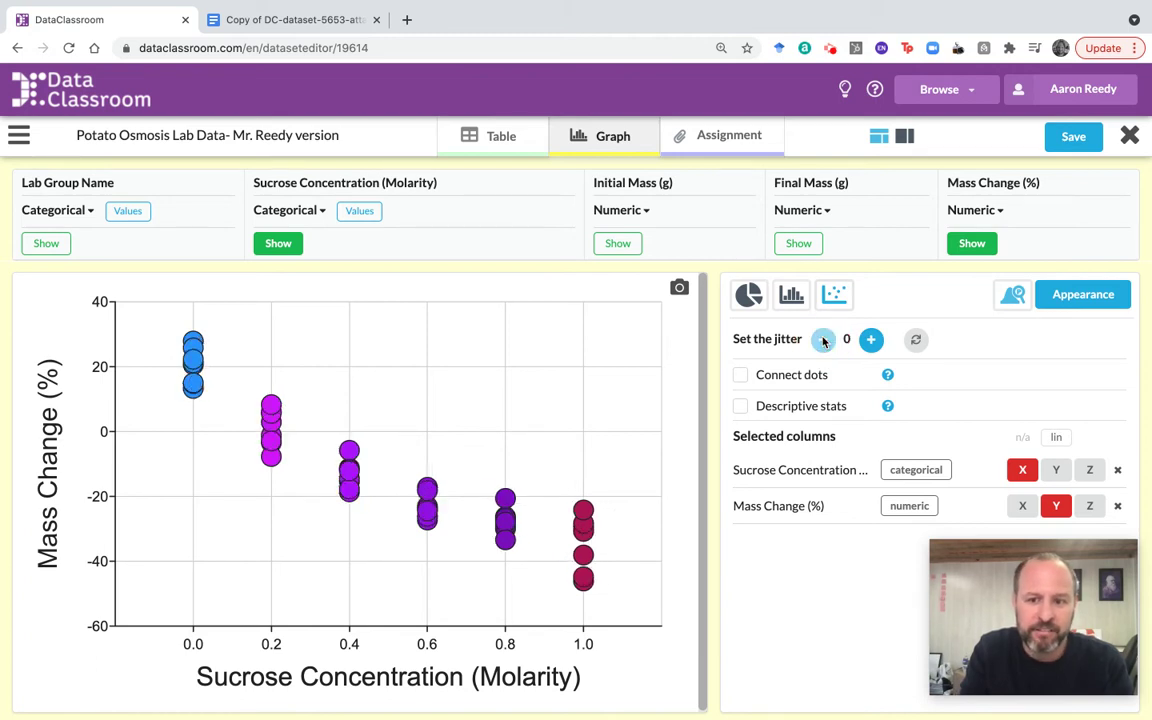
{"action": "left_click", "coordinate": [871, 341]}
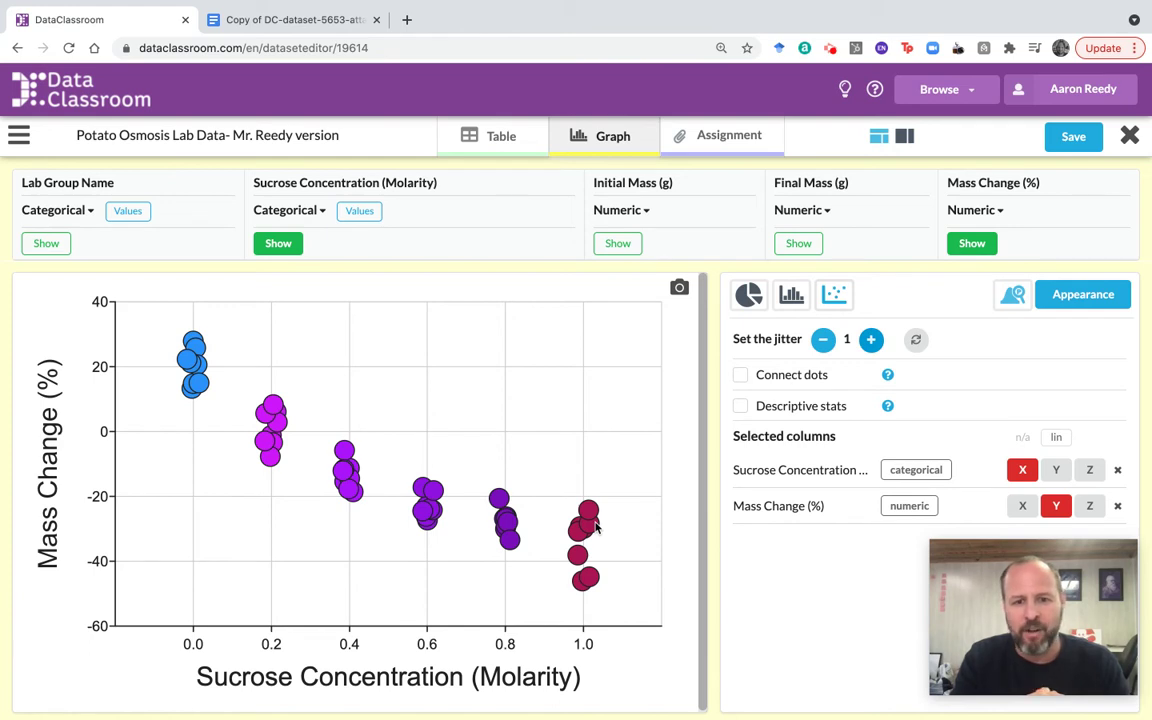
Step: Add mean-based descriptive statistics to the scatter plot, with error bars showing 2 SEM
{"action": "left_click", "coordinate": [741, 407]}
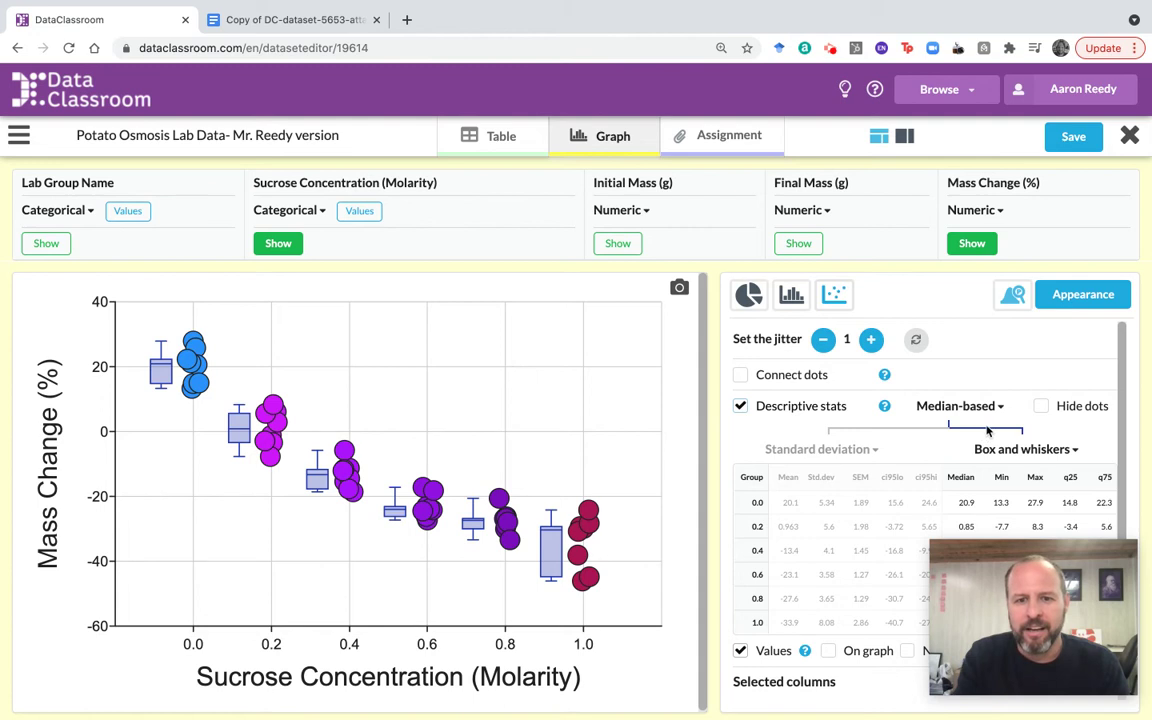
{"action": "left_click", "coordinate": [987, 410]}
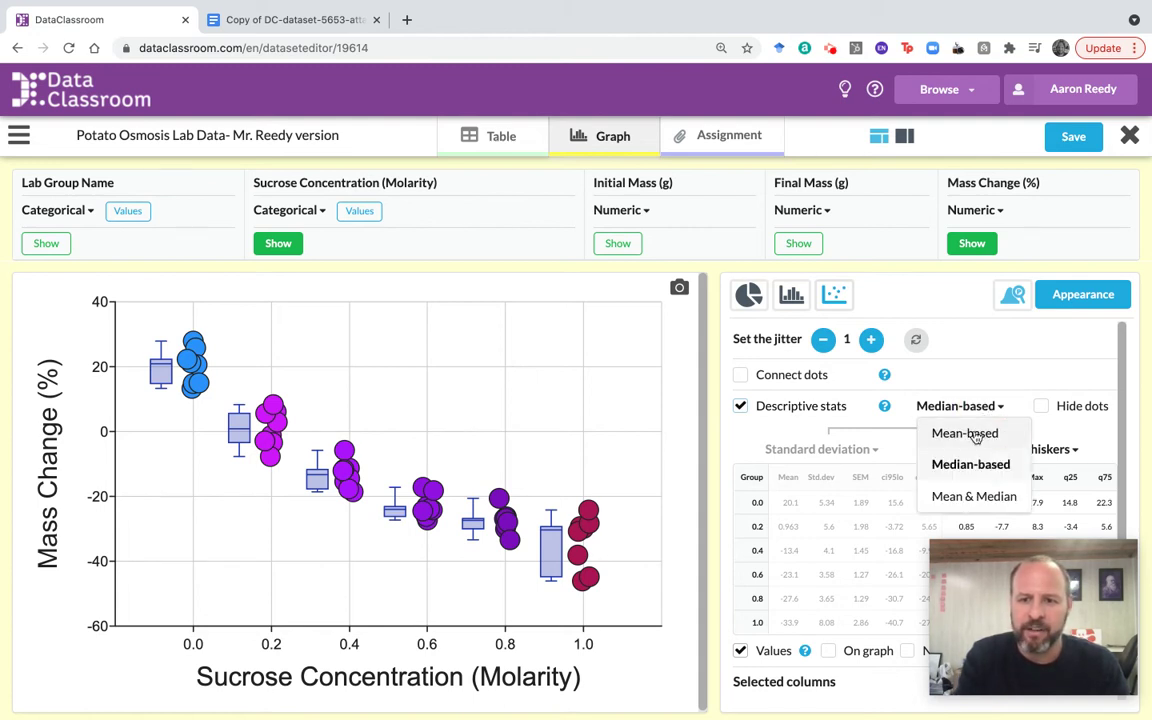
{"action": "left_click", "coordinate": [975, 435]}
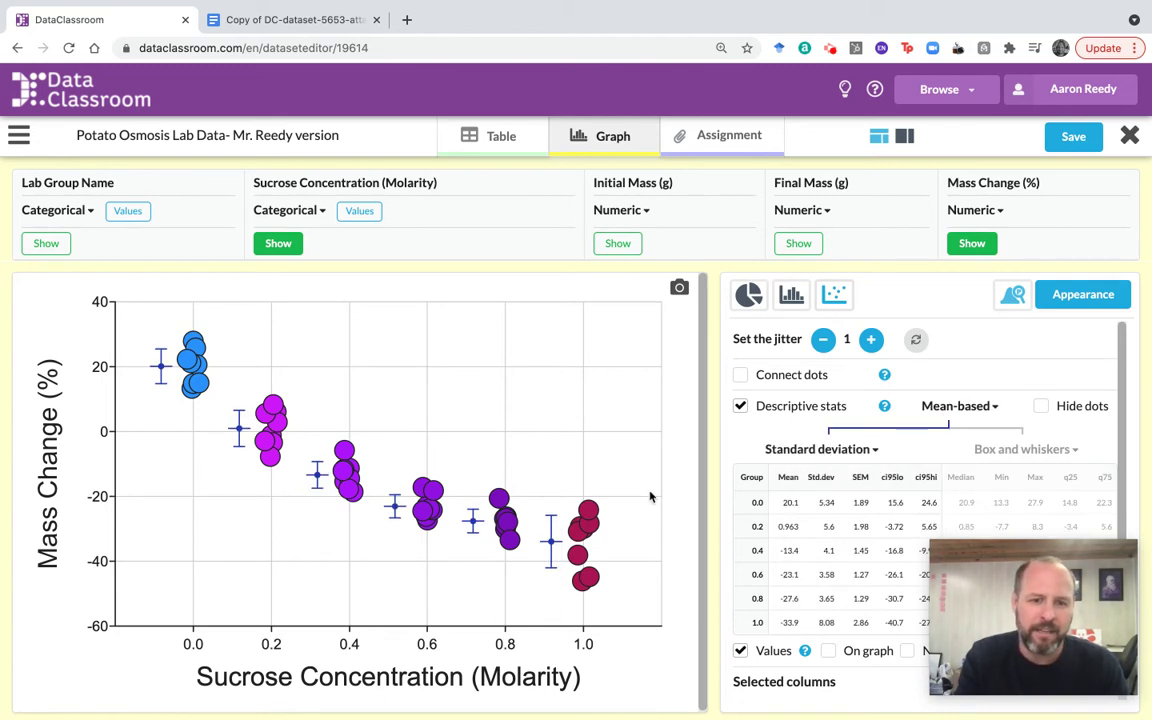
{"action": "left_click", "coordinate": [836, 457]}
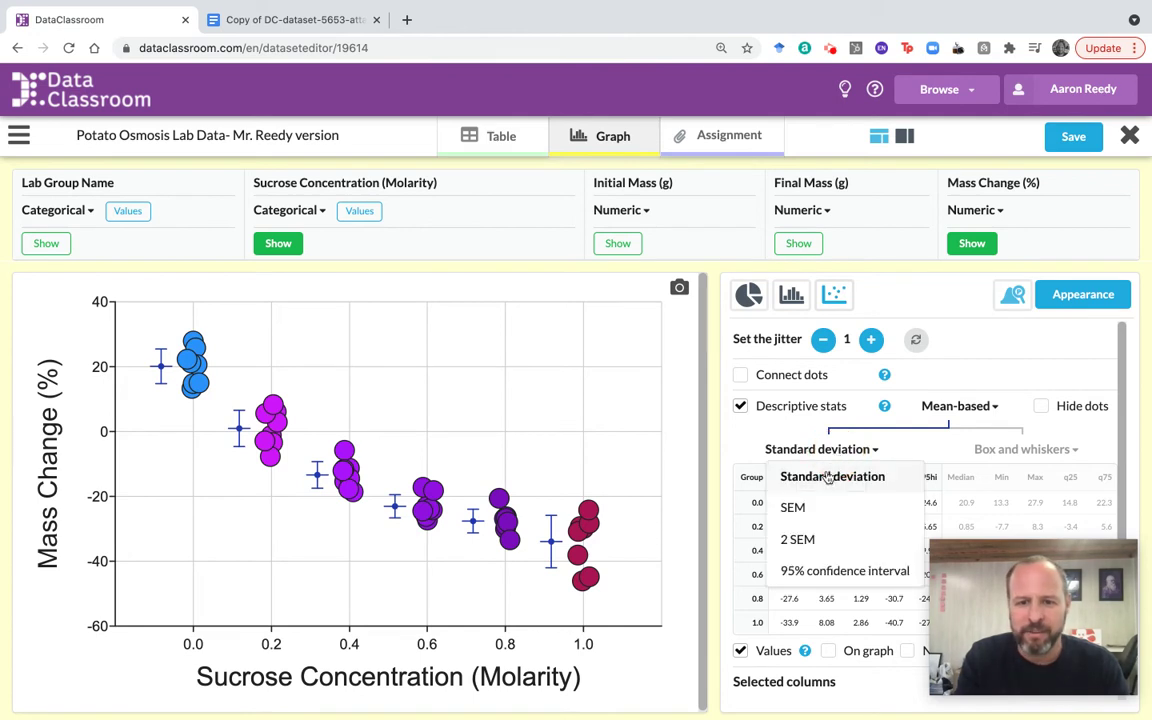
{"action": "left_click", "coordinate": [811, 538]}
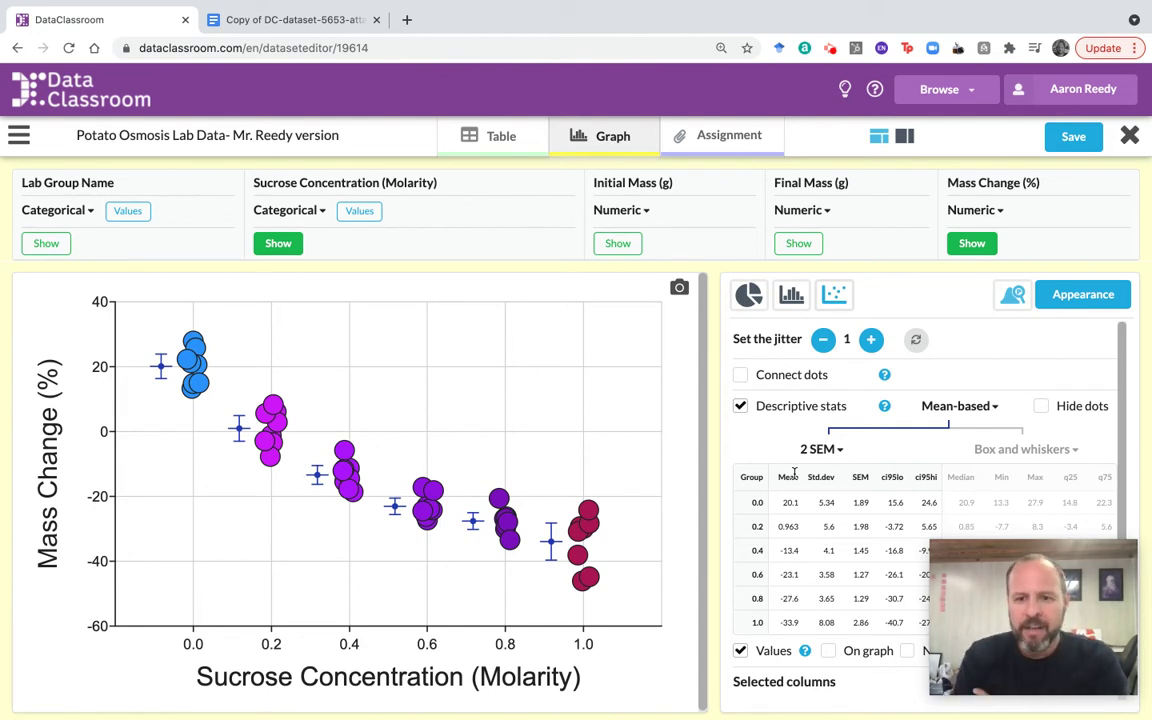
{"action": "mouse_move", "coordinate": [1018, 580]}
{"action": "left_click_drag", "start_coordinate": [1018, 578], "coordinate": [255, 478]}
{"action": "left_click_drag", "start_coordinate": [182, 153], "coordinate": [89, 108]}
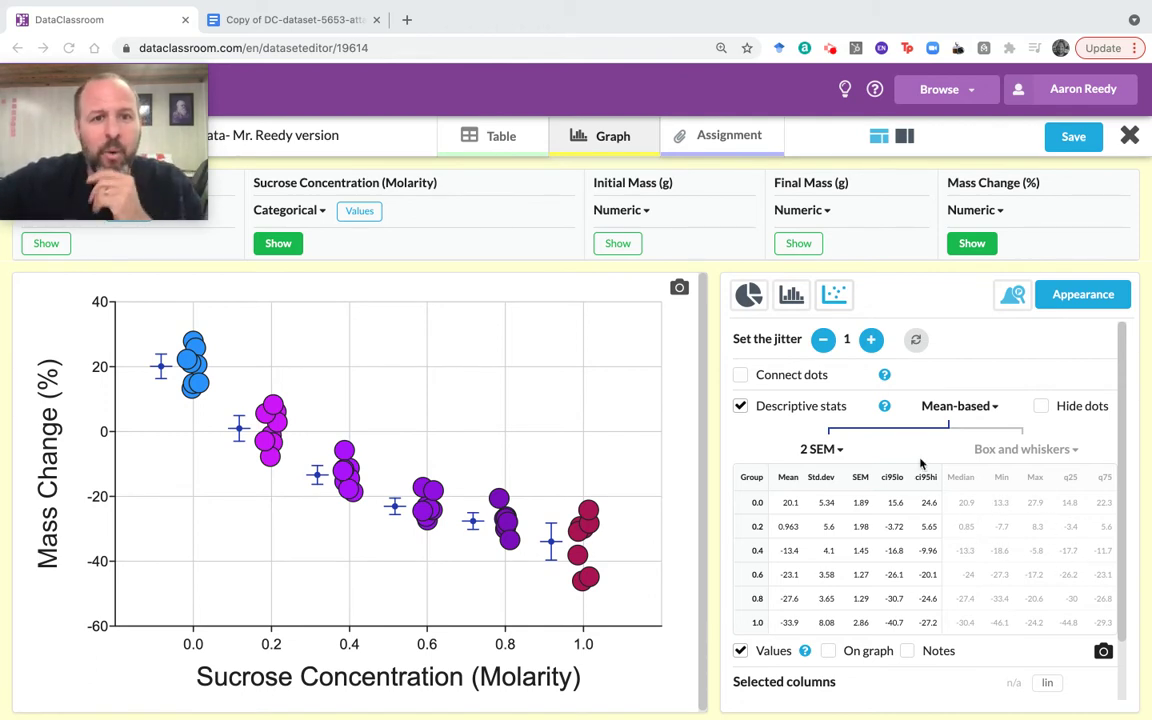
Step: Copy an image of the graph with its error bars to the clipboard and close the copy dialog
{"action": "left_click", "coordinate": [680, 290]}
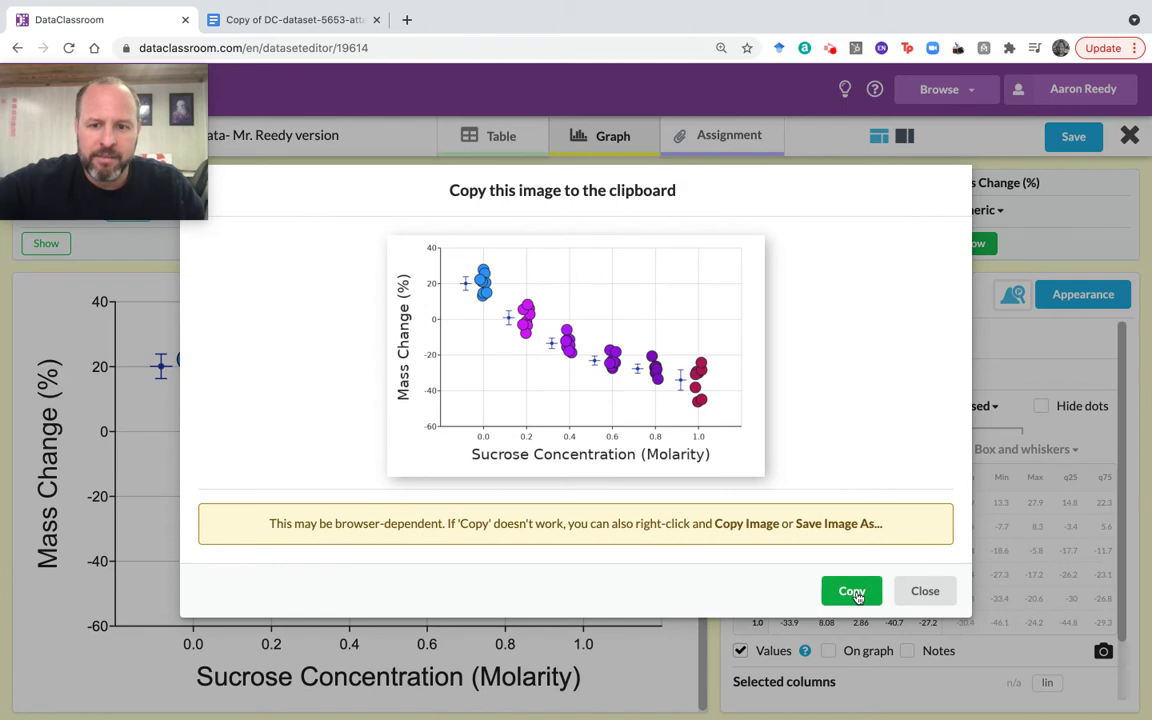
{"action": "left_click", "coordinate": [852, 592]}
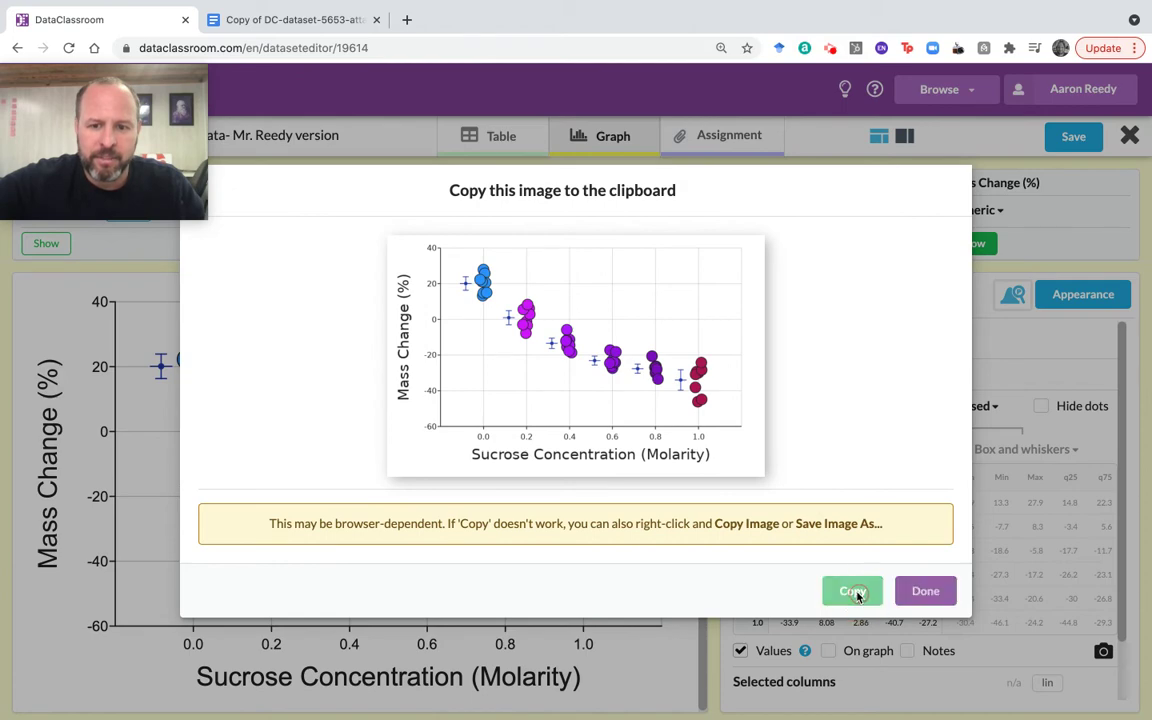
{"action": "left_click", "coordinate": [922, 593]}
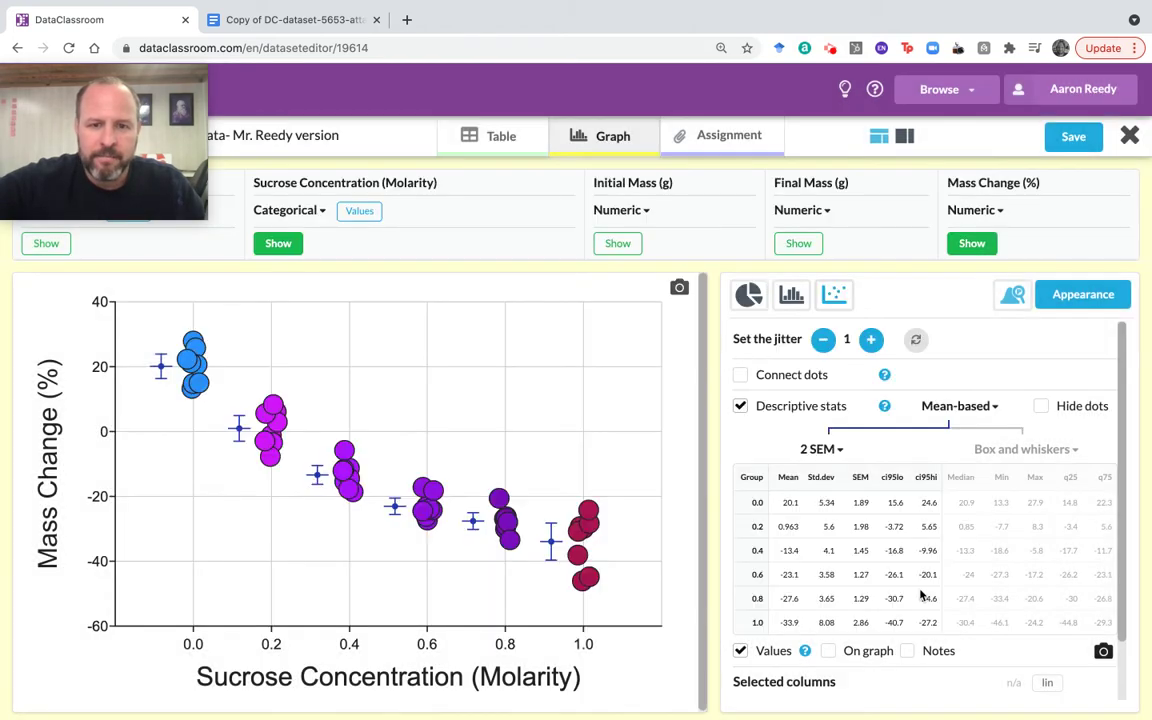
Step: Switch to the assignment copy in Google Docs and place the cursor after "Paste the graph here" in the Activity section
{"action": "left_click", "coordinate": [326, 27]}
{"action": "left_click", "coordinate": [405, 392]}
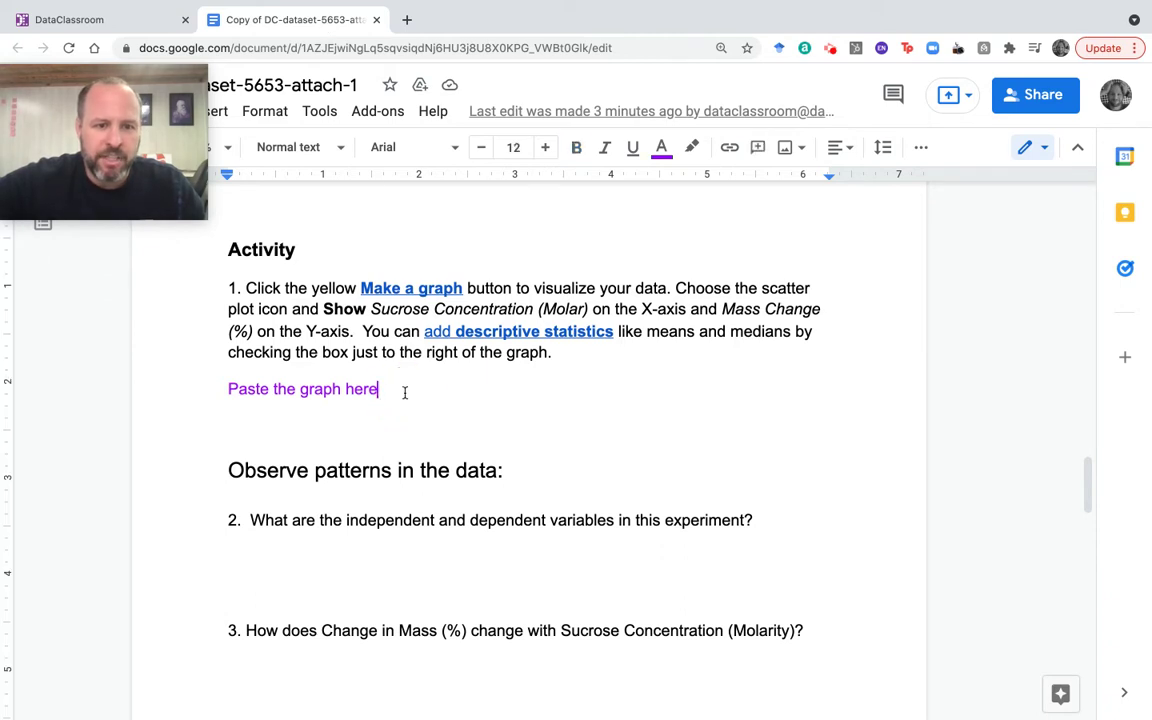